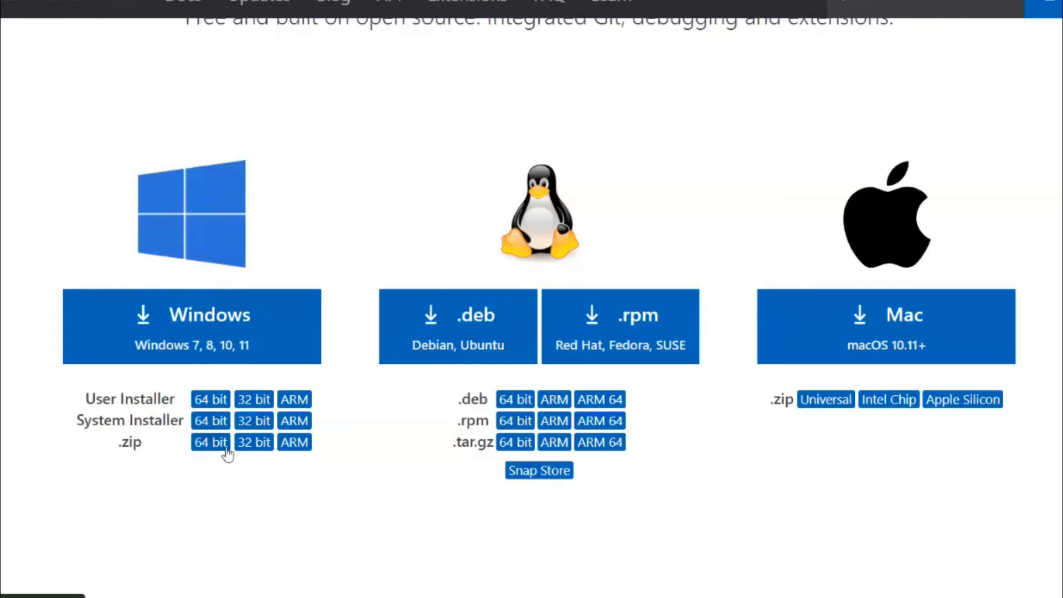
- Review the Windows User Installer download options and the browser-based version of VS Code
{"action": "left_click_drag", "start_coordinate": [86, 398], "coordinate": [183, 400]}
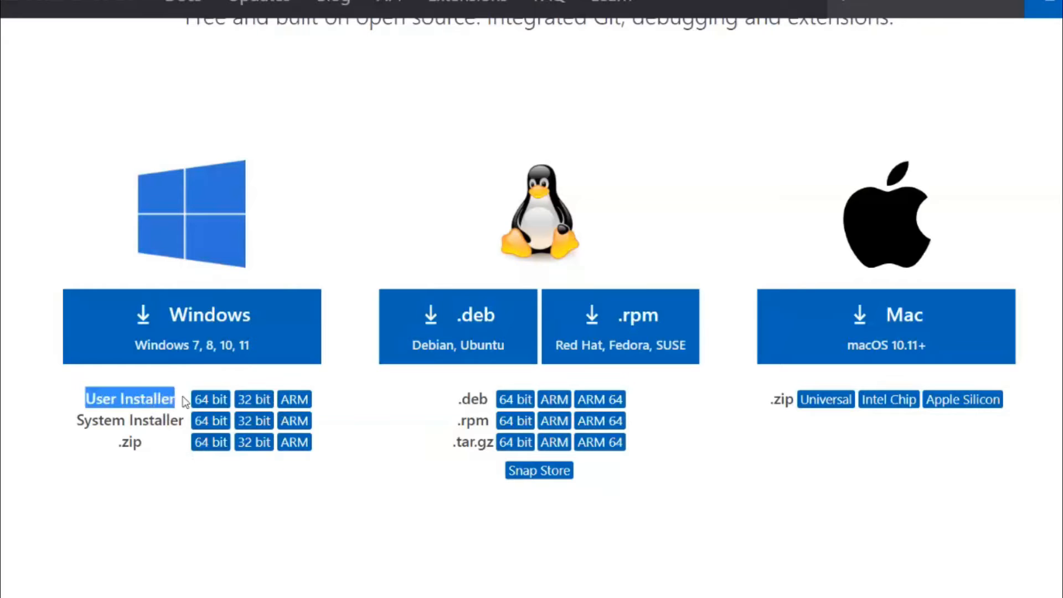
{"action": "left_click", "coordinate": [209, 377]}
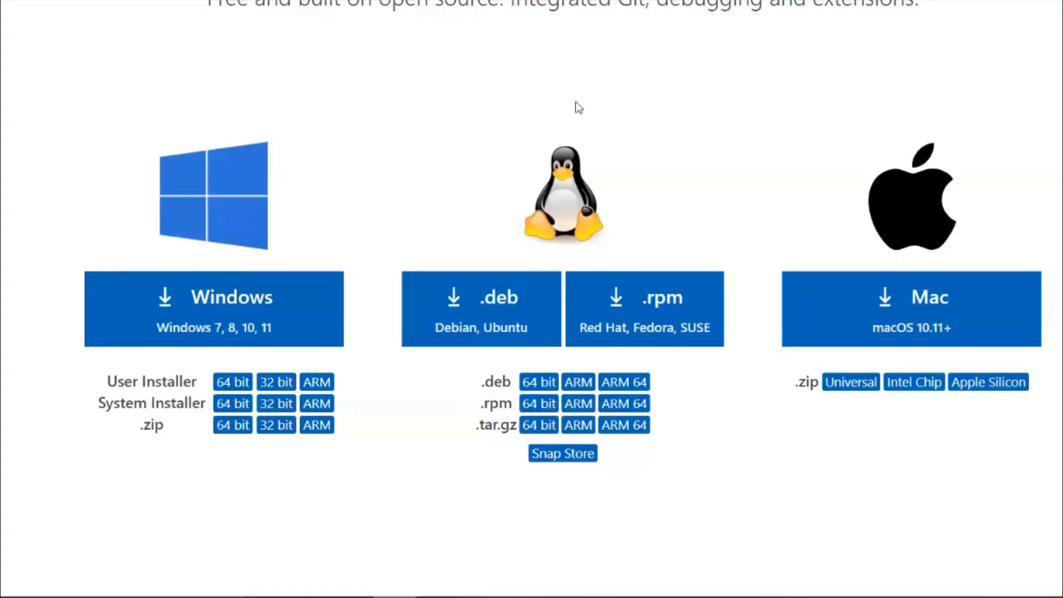
{"action": "key", "text": "ctrl+l"}
{"action": "type", "text": "vs"}
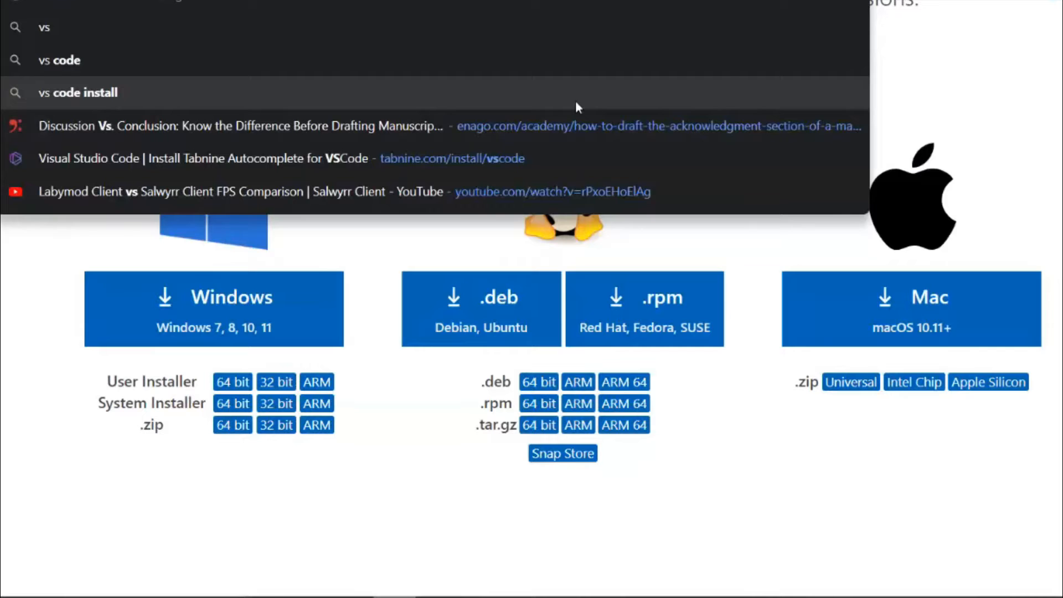
{"action": "key", "text": "Escape"}
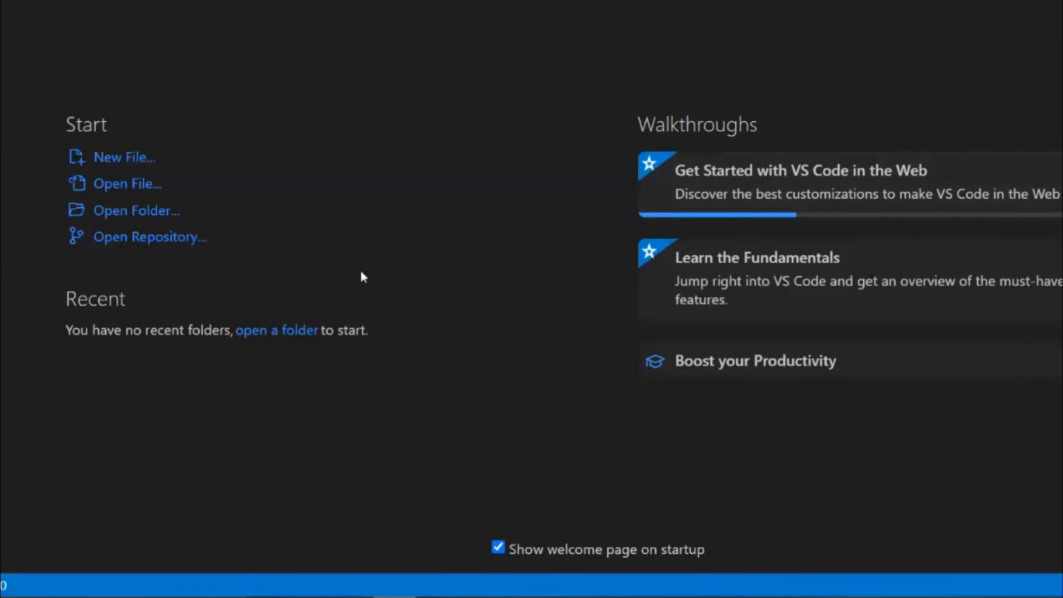
{"action": "mouse_move", "coordinate": [567, 596]}
{"action": "left_click", "coordinate": [4, 1]}
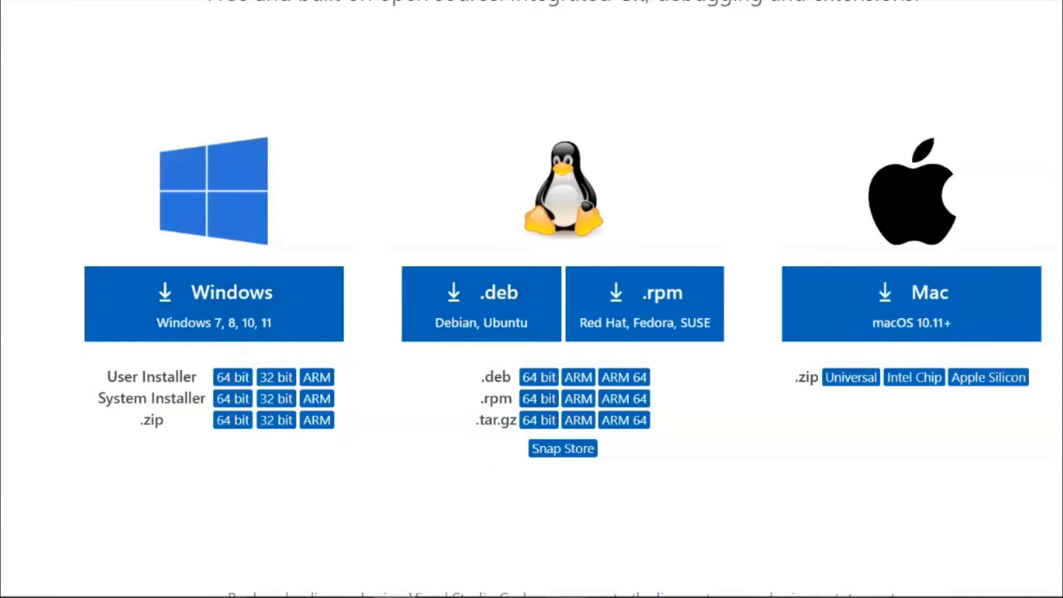
- Switch to the desktop Visual Studio Code window and close the open editor files
{"action": "left_click", "coordinate": [523, 597]}
{"action": "key", "text": "super+Up"}
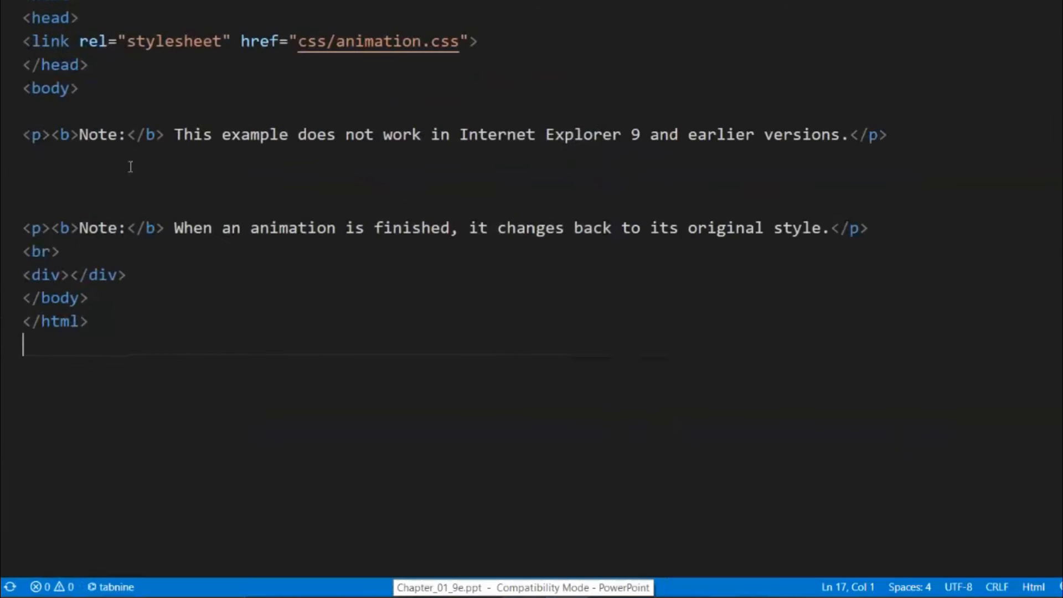
{"action": "left_click", "coordinate": [59, 1]}
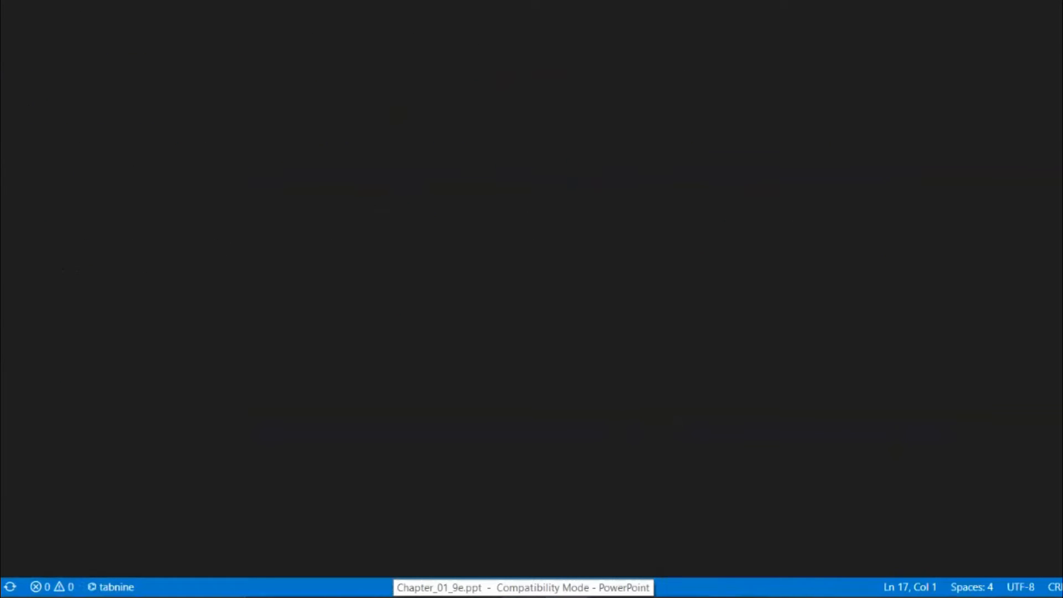
{"action": "left_click", "coordinate": [55, 1]}
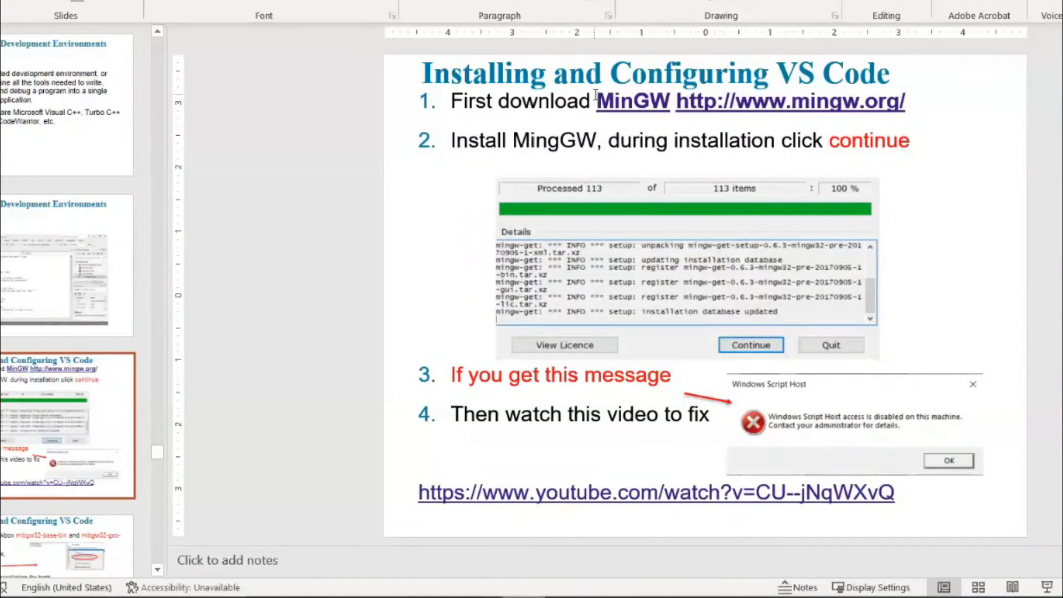
- Highlight the MinGW download link and the troubleshooting video link on the "Installing and Configuring VS Code" slide
{"action": "left_click_drag", "start_coordinate": [598, 101], "coordinate": [905, 101]}
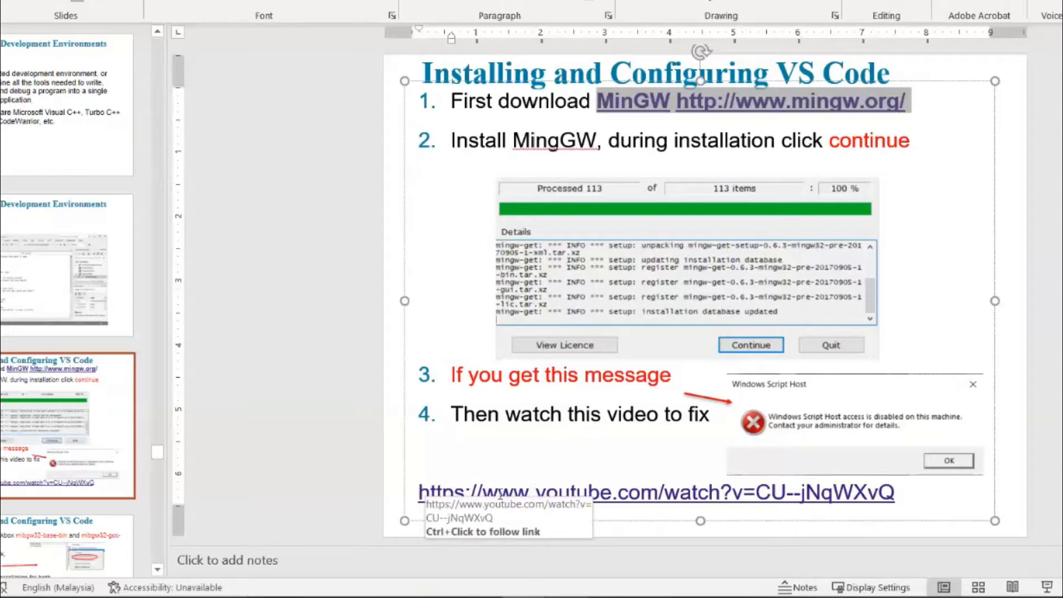
{"action": "left_click_drag", "start_coordinate": [897, 493], "coordinate": [418, 491]}
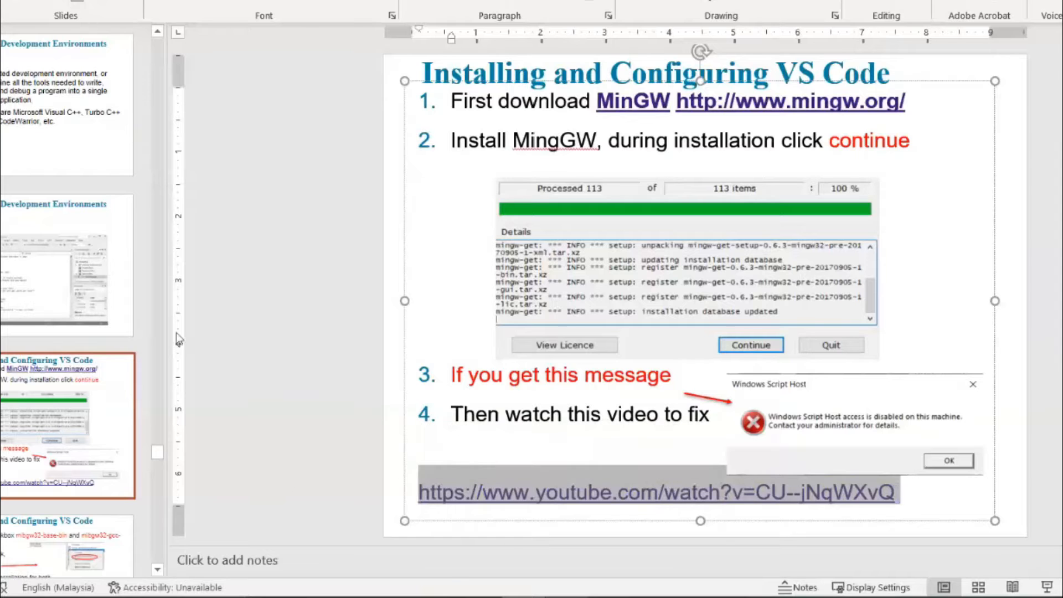
- Switch to the MinGW Installation Manager Setup Tool and start the installation
{"action": "key", "text": "alt+Tab"}
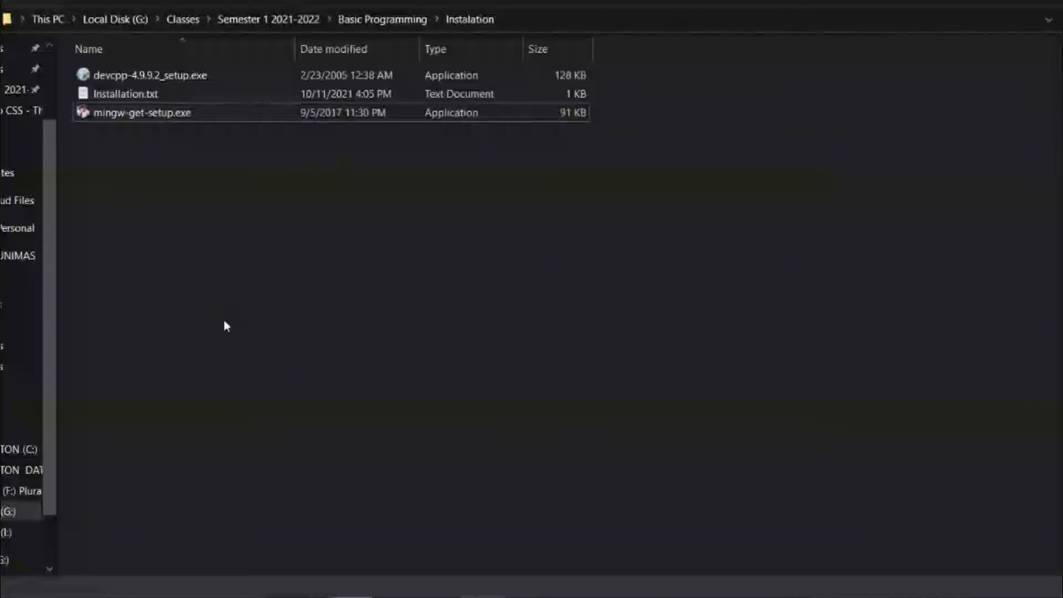
{"action": "key", "text": "alt+Tab"}
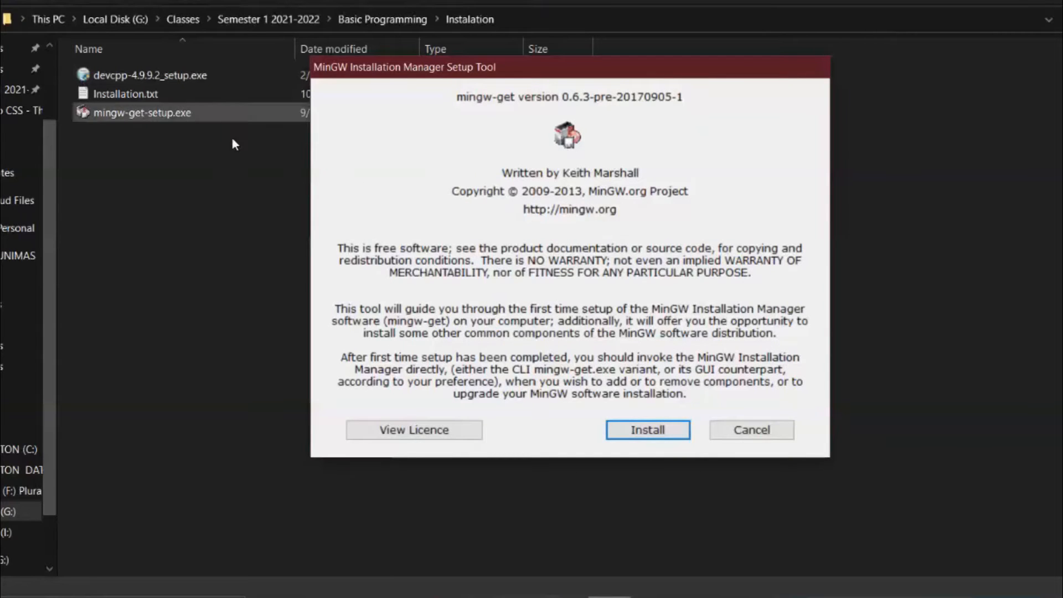
{"action": "left_click", "coordinate": [651, 432]}
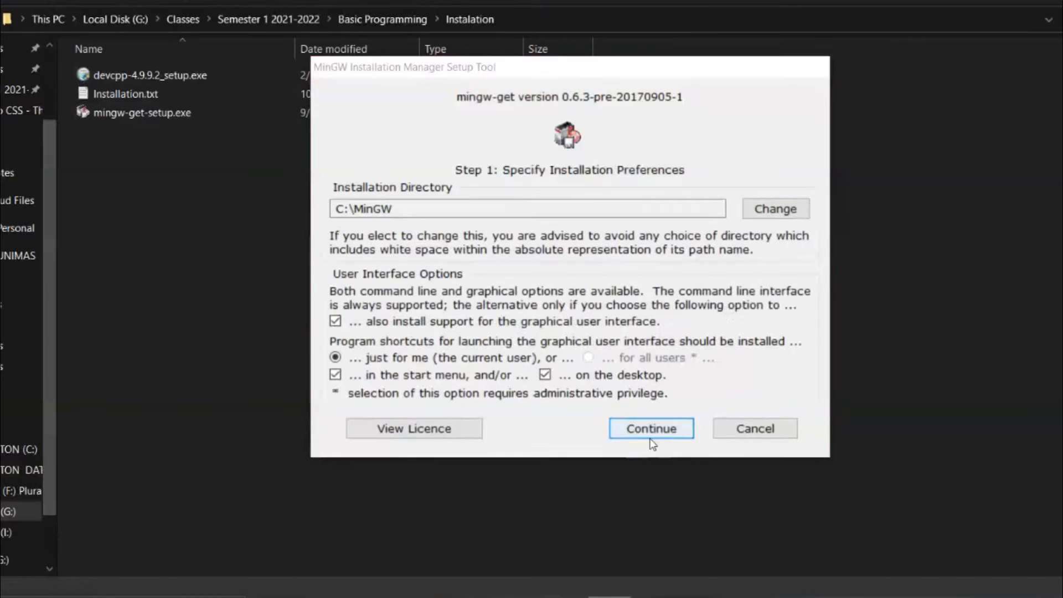
- Keep C:\MinGW as the installation directory, continue, and choose to reinstall mingw-get
{"action": "left_click_drag", "start_coordinate": [400, 211], "coordinate": [321, 205]}
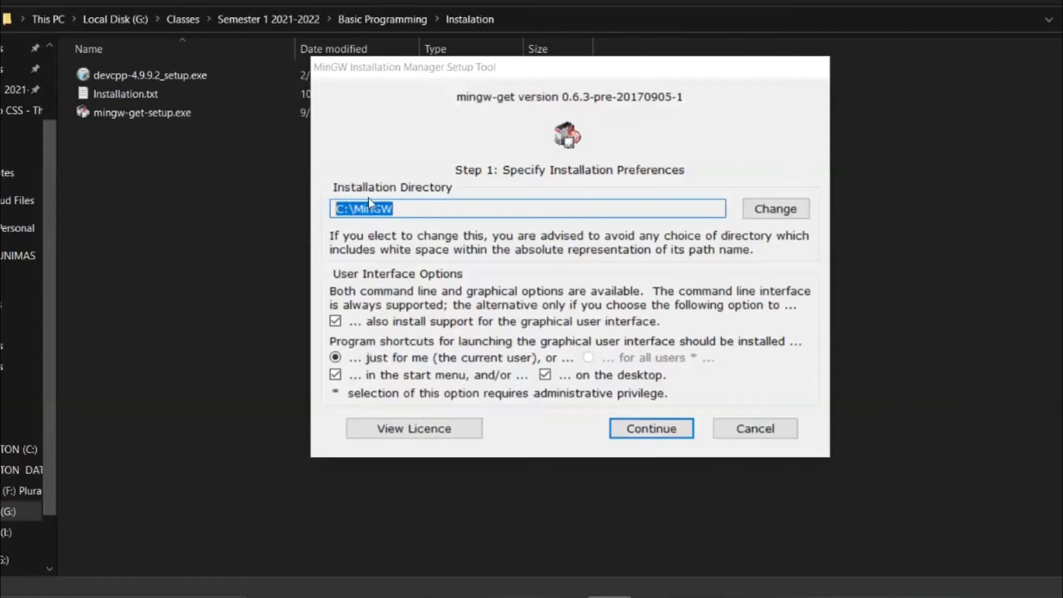
{"action": "left_click", "coordinate": [422, 206]}
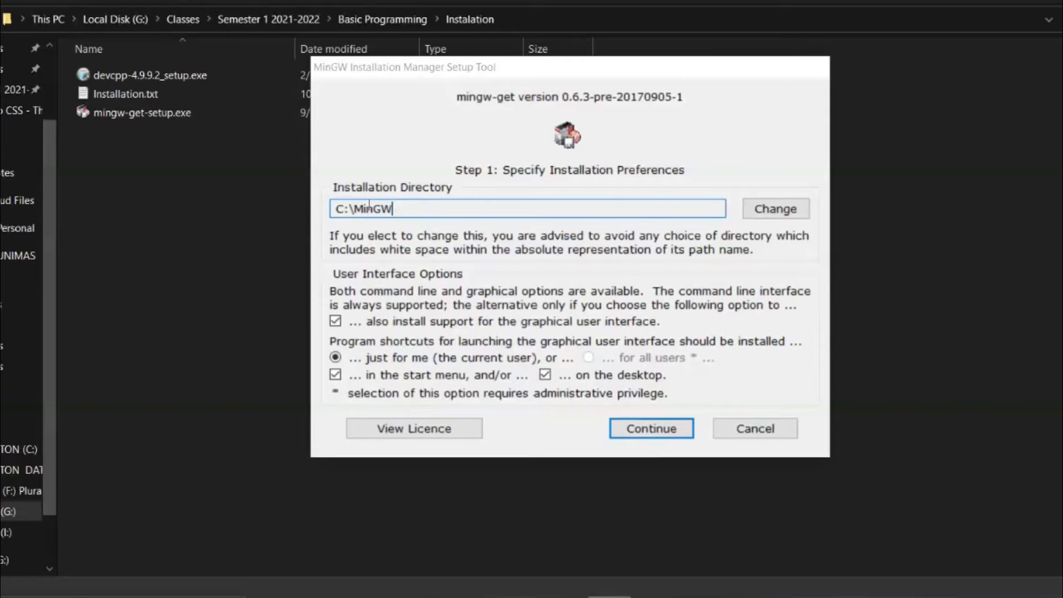
{"action": "left_click_drag", "start_coordinate": [337, 207], "coordinate": [398, 208]}
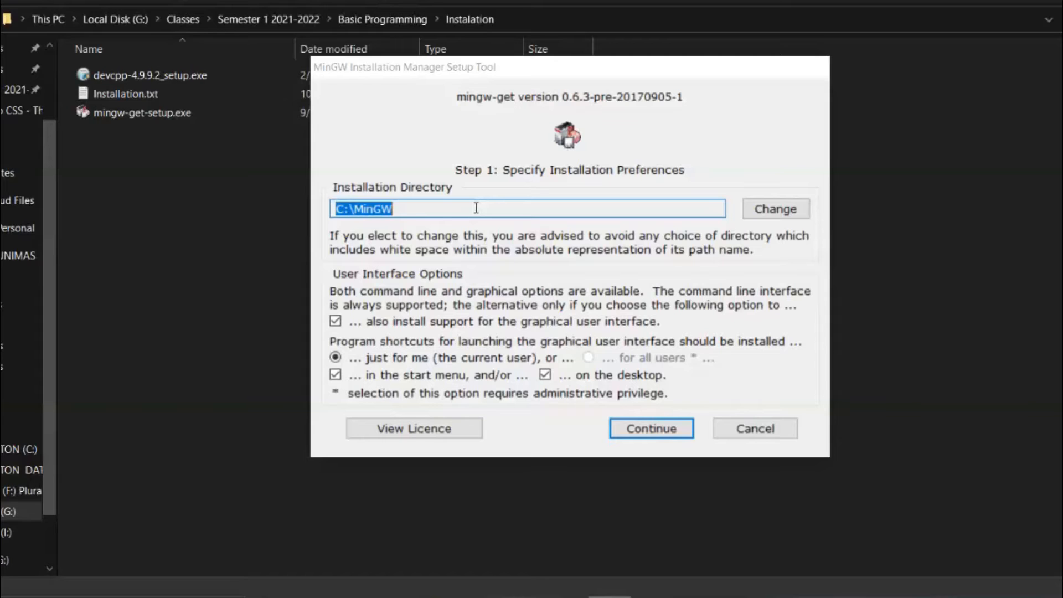
{"action": "left_click", "coordinate": [408, 208]}
{"action": "left_click_drag", "start_coordinate": [418, 209], "coordinate": [324, 207]}
{"action": "left_click_drag", "start_coordinate": [432, 209], "coordinate": [323, 214]}
{"action": "left_click", "coordinate": [414, 208]}
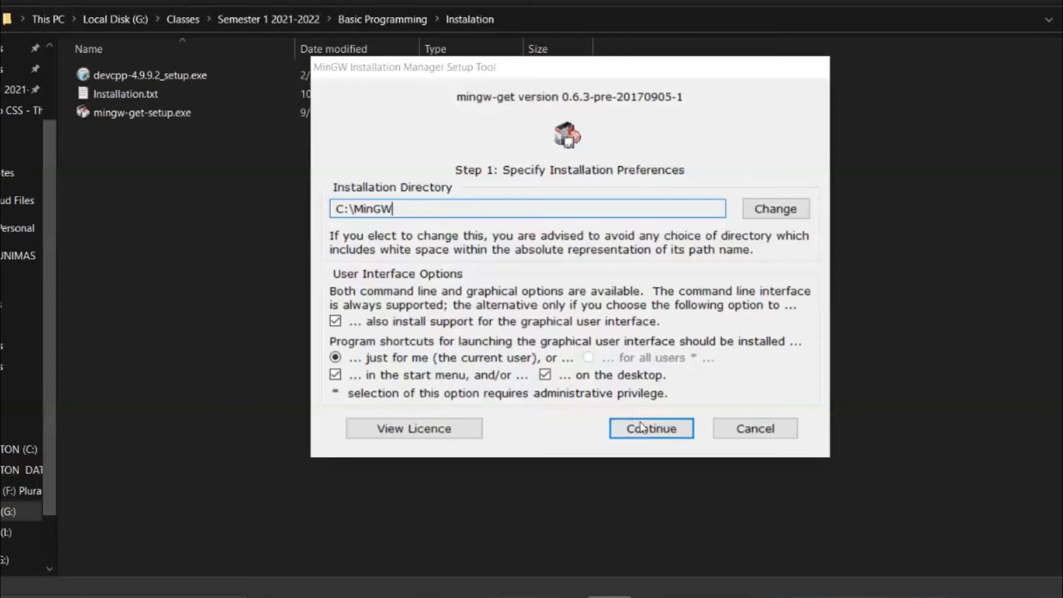
{"action": "left_click", "coordinate": [649, 434]}
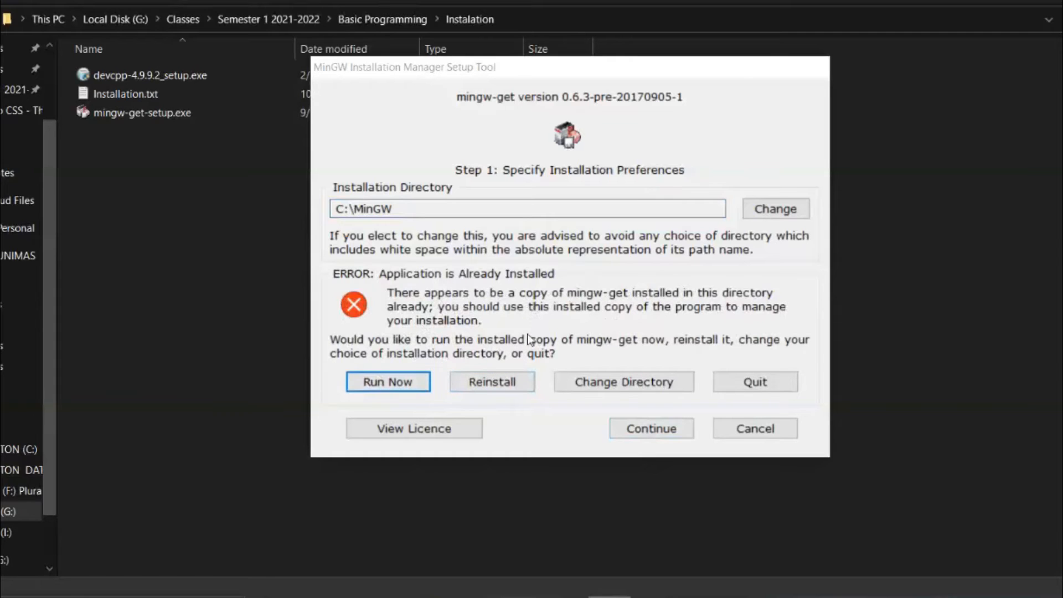
{"action": "left_click", "coordinate": [496, 385]}
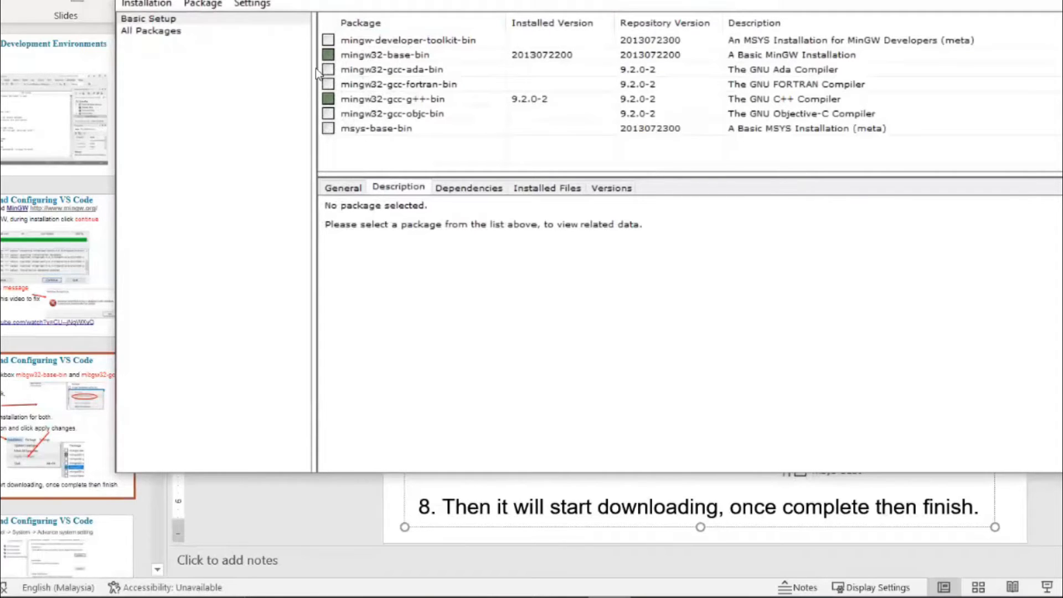
- Examine the marking options for the mingw32-base-bin and mingw32-gcc-g++-bin packages and the installation commands
{"action": "left_click", "coordinate": [330, 57]}
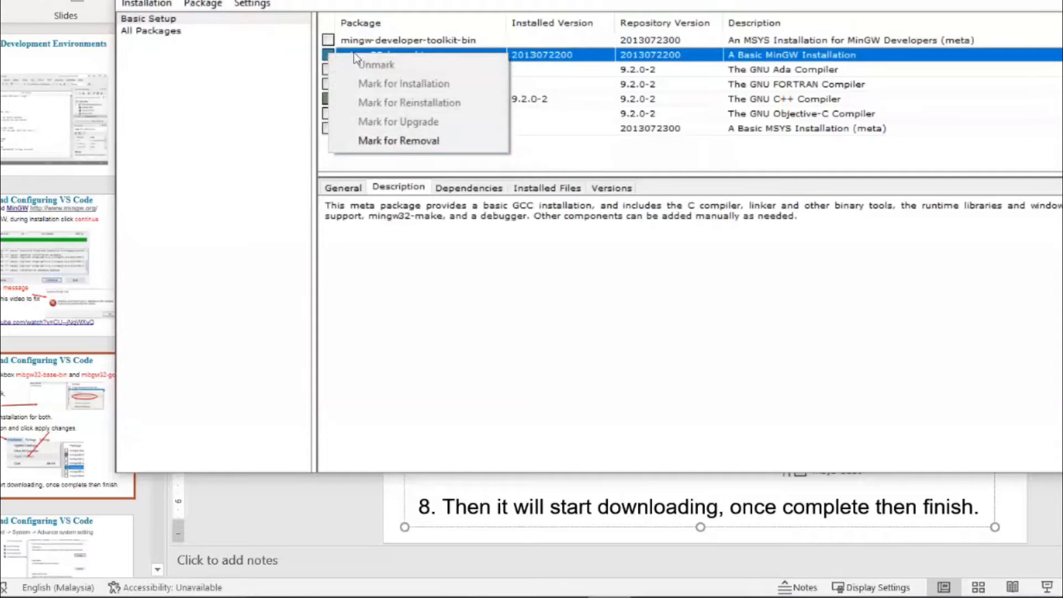
{"action": "left_click", "coordinate": [308, 61]}
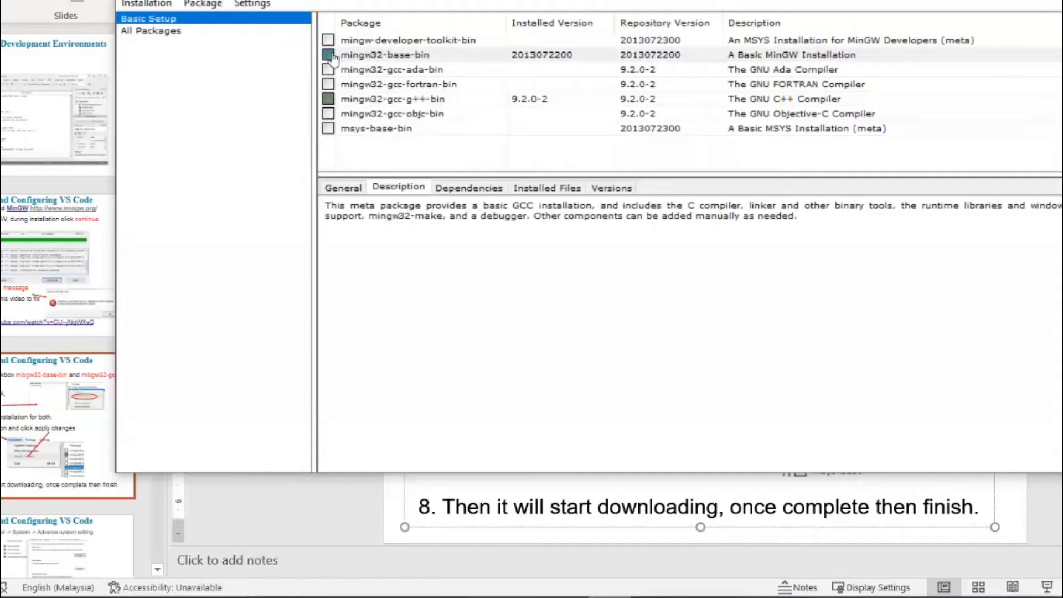
{"action": "right_click", "coordinate": [332, 58]}
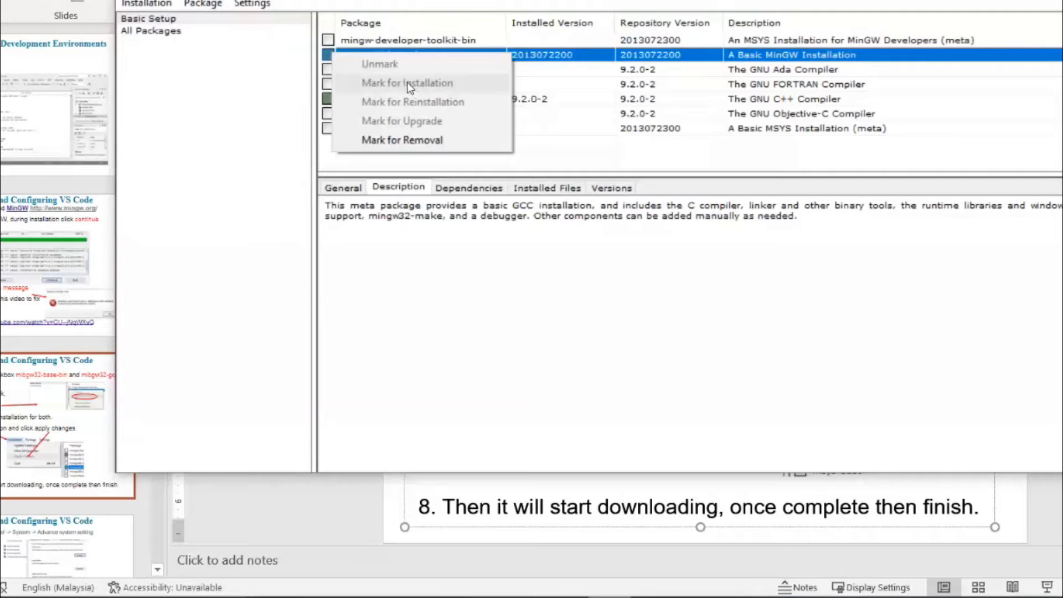
{"action": "left_click", "coordinate": [299, 93]}
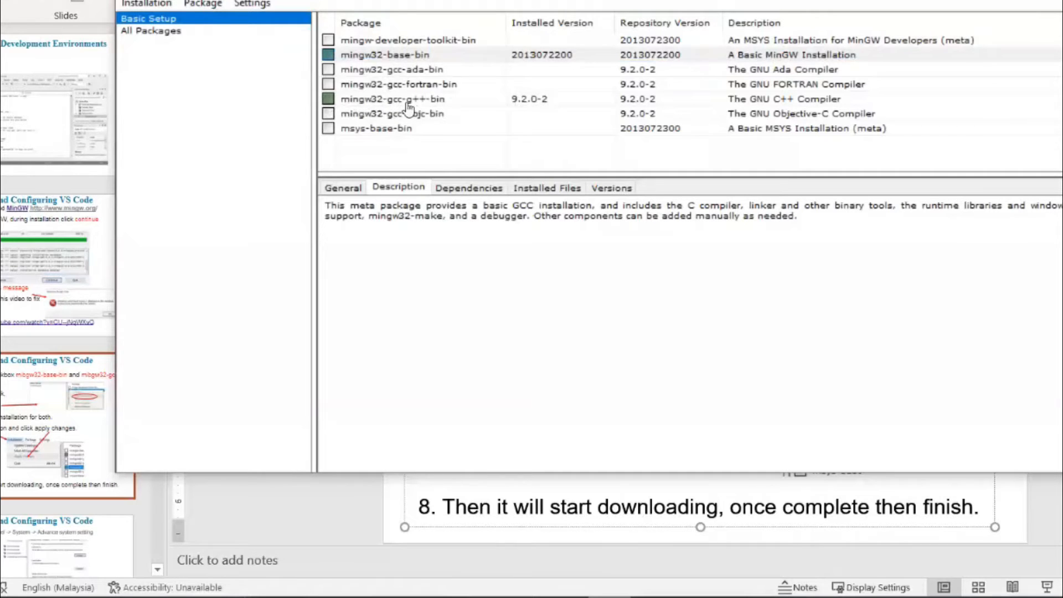
{"action": "left_click", "coordinate": [347, 103]}
{"action": "right_click", "coordinate": [342, 102]}
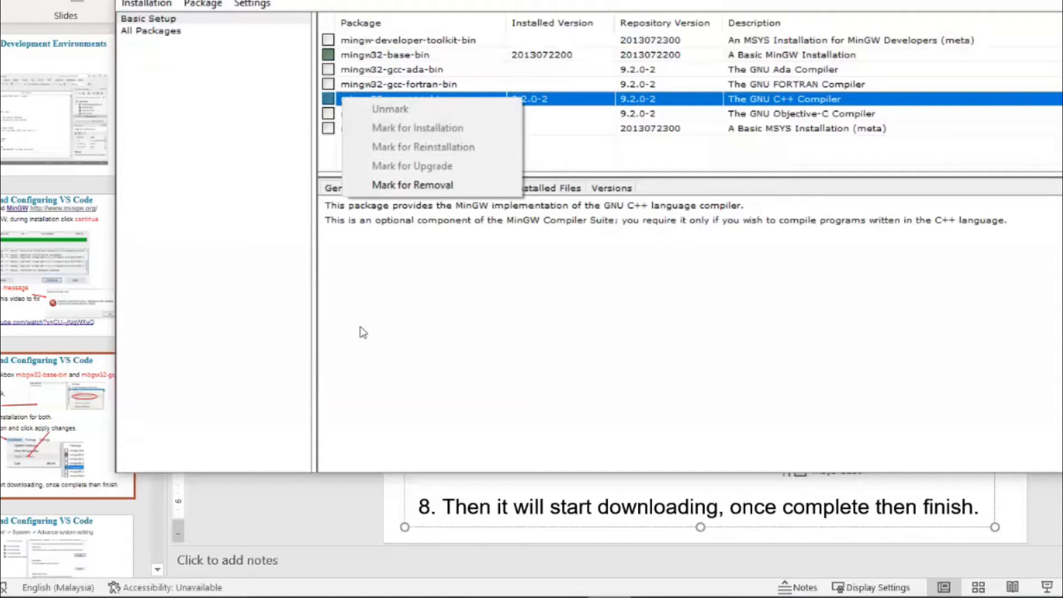
{"action": "left_click", "coordinate": [362, 301]}
{"action": "left_click", "coordinate": [142, 5]}
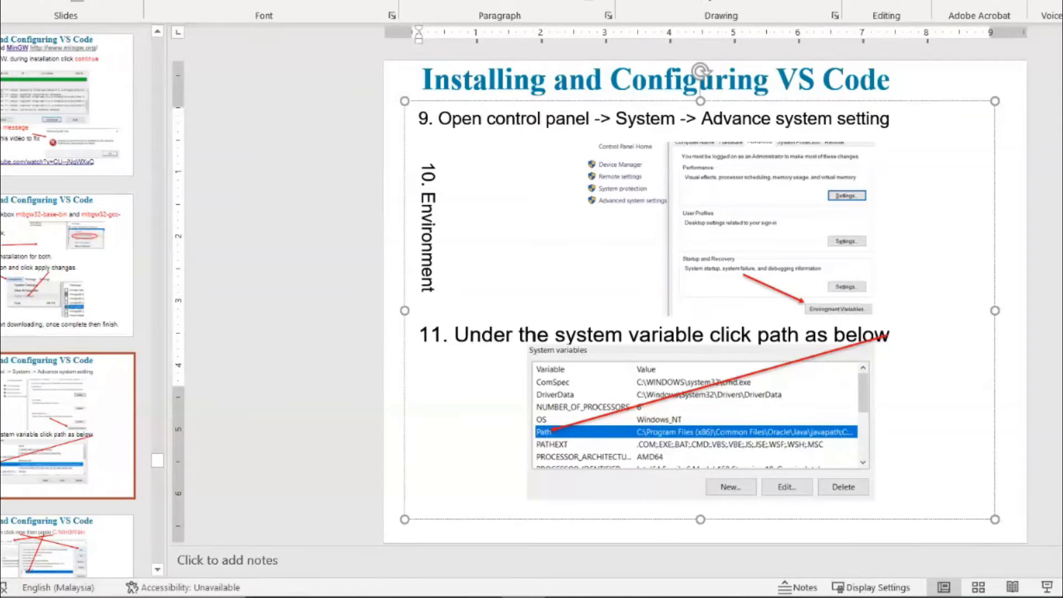
- Open the System page from Control Panel and bring its advanced system properties dialog fully into view
{"action": "key", "text": "super"}
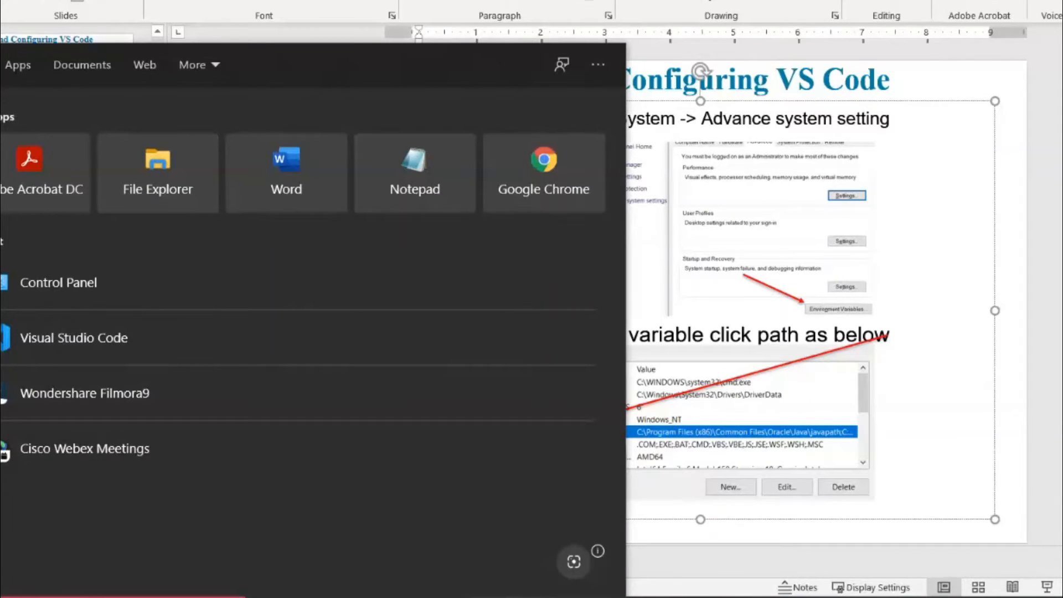
{"action": "left_click", "coordinate": [61, 284]}
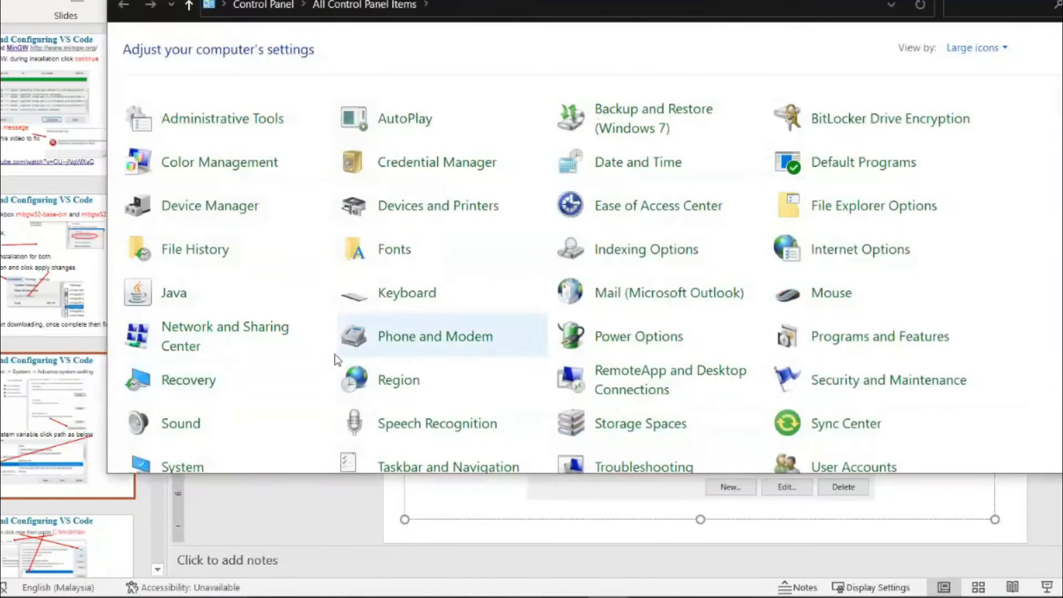
{"action": "scroll", "coordinate": [254, 403], "scroll_direction": "down", "scroll_amount": 1}
{"action": "left_click", "coordinate": [182, 411]}
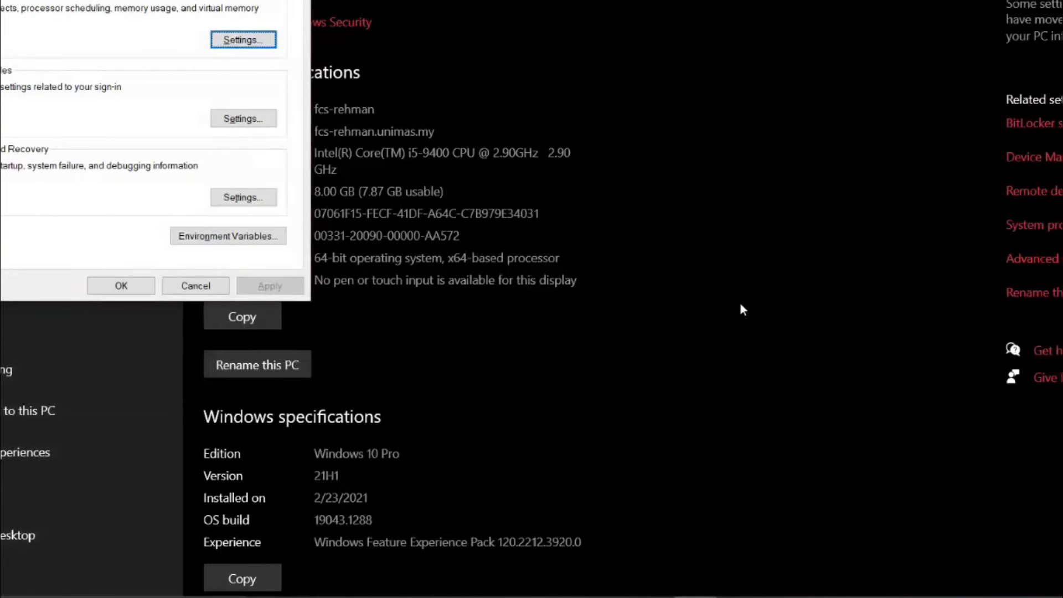
{"action": "left_click_drag", "start_coordinate": [113, 0], "coordinate": [678, 0]}
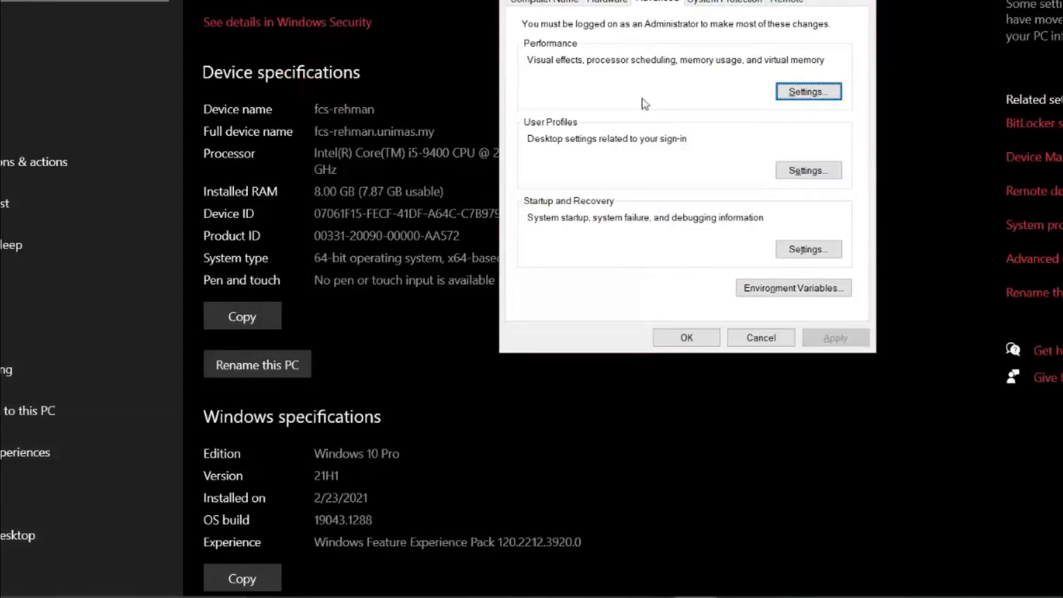
- Open the environment variables and select the Path entry under System variables
{"action": "left_click", "coordinate": [932, 188]}
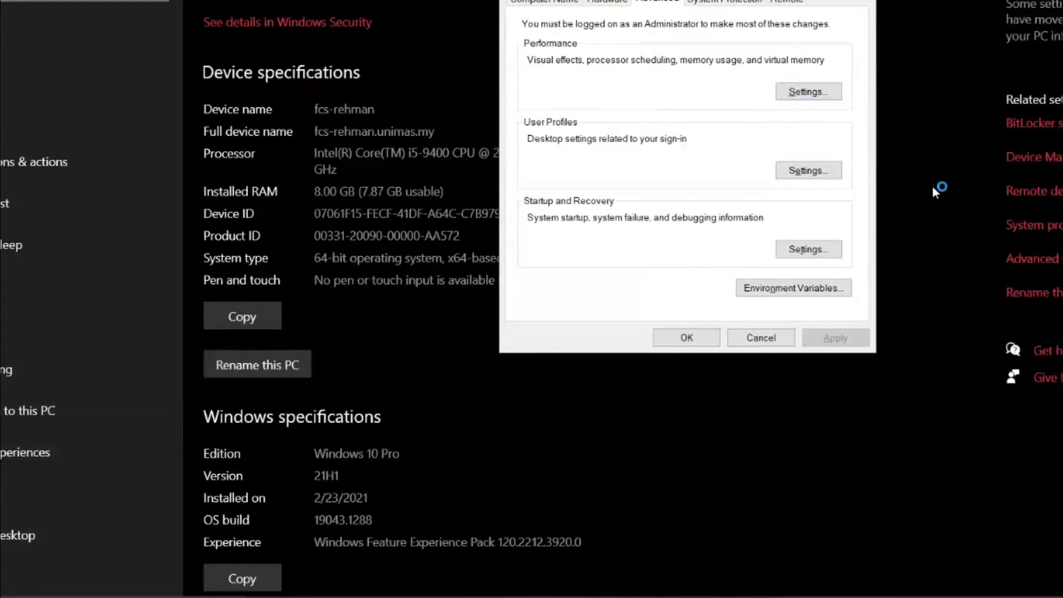
{"action": "mouse_move", "coordinate": [850, 271]}
{"action": "left_mouse_down"}
{"action": "mouse_move", "coordinate": [737, 264]}
{"action": "mouse_move", "coordinate": [775, 304]}
{"action": "mouse_move", "coordinate": [883, 291]}
{"action": "mouse_move", "coordinate": [859, 268]}
{"action": "left_mouse_up"}
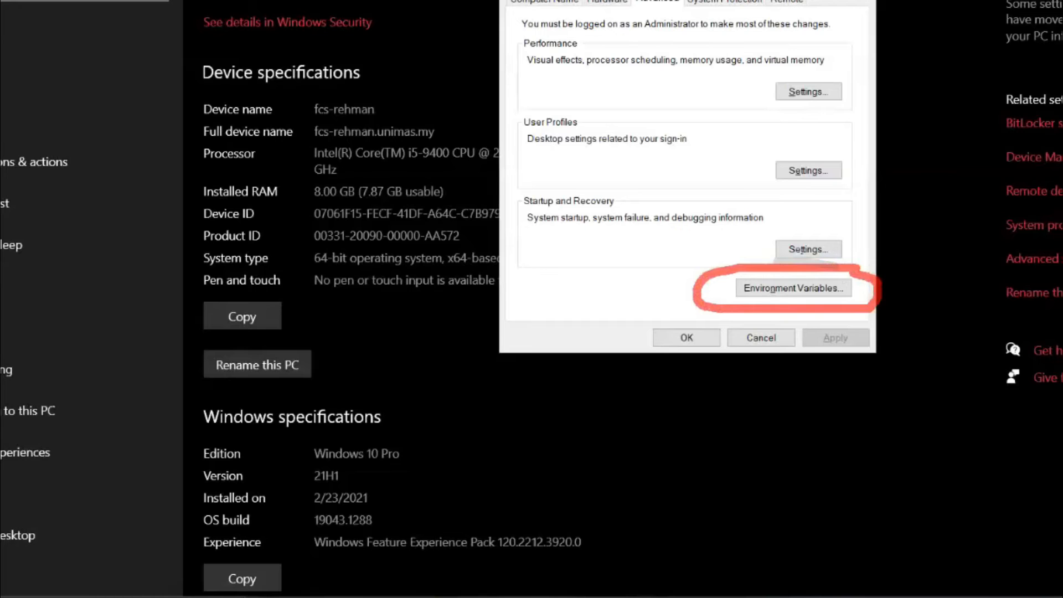
{"action": "left_click", "coordinate": [763, 296]}
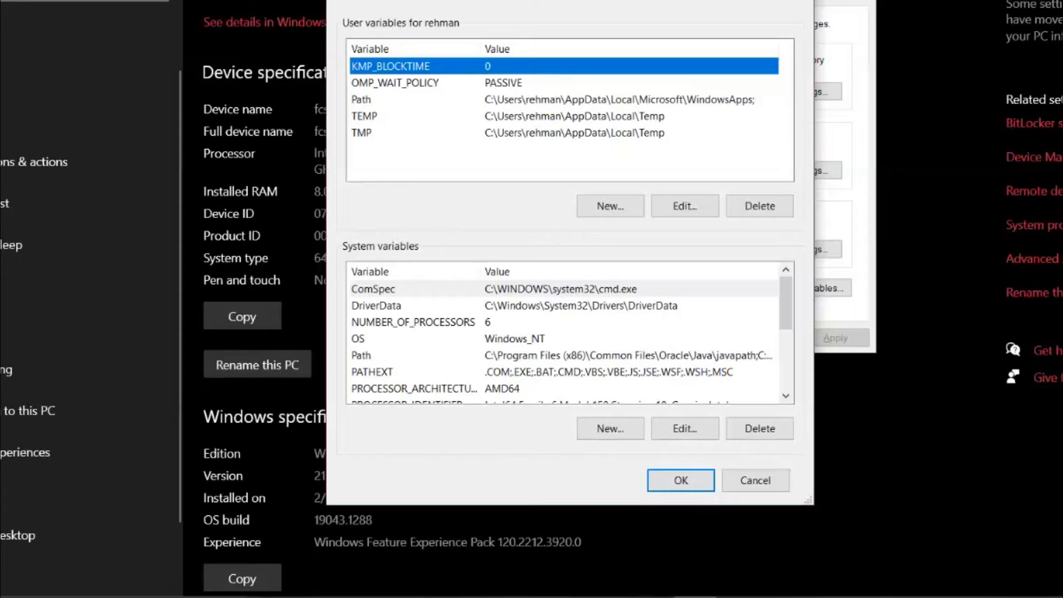
{"action": "mouse_move", "coordinate": [470, 9]}
{"action": "left_mouse_down"}
{"action": "mouse_move", "coordinate": [361, 8]}
{"action": "mouse_move", "coordinate": [332, 122]}
{"action": "mouse_move", "coordinate": [453, 181]}
{"action": "mouse_move", "coordinate": [653, 193]}
{"action": "mouse_move", "coordinate": [831, 106]}
{"action": "mouse_move", "coordinate": [739, 5]}
{"action": "mouse_move", "coordinate": [436, 2]}
{"action": "left_mouse_up"}
{"action": "mouse_move", "coordinate": [464, 237]}
{"action": "left_mouse_down"}
{"action": "mouse_move", "coordinate": [387, 226]}
{"action": "mouse_move", "coordinate": [340, 240]}
{"action": "mouse_move", "coordinate": [362, 388]}
{"action": "mouse_move", "coordinate": [455, 434]}
{"action": "left_mouse_up"}
{"action": "mouse_move", "coordinate": [561, 431]}
{"action": "left_mouse_down"}
{"action": "mouse_move", "coordinate": [826, 319]}
{"action": "mouse_move", "coordinate": [627, 217]}
{"action": "mouse_move", "coordinate": [436, 220]}
{"action": "left_mouse_up"}
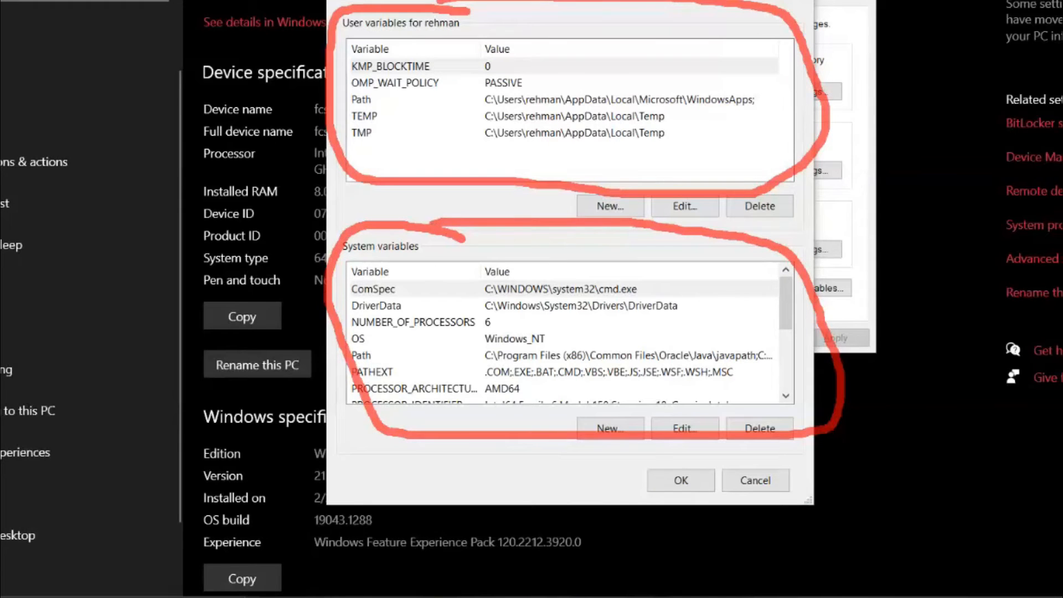
{"action": "key", "text": "Escape"}
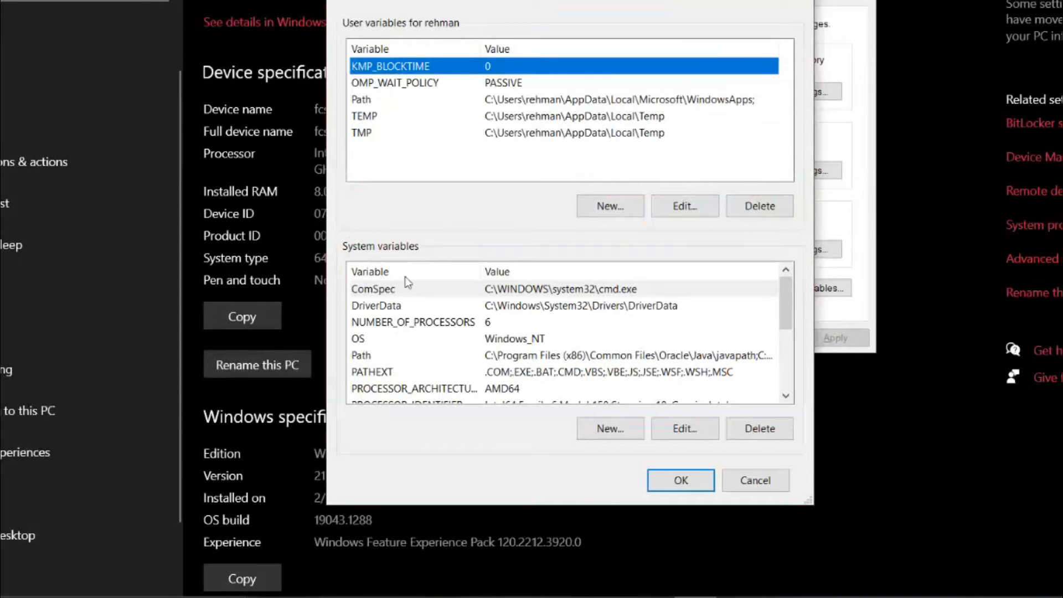
{"action": "left_click", "coordinate": [367, 358]}
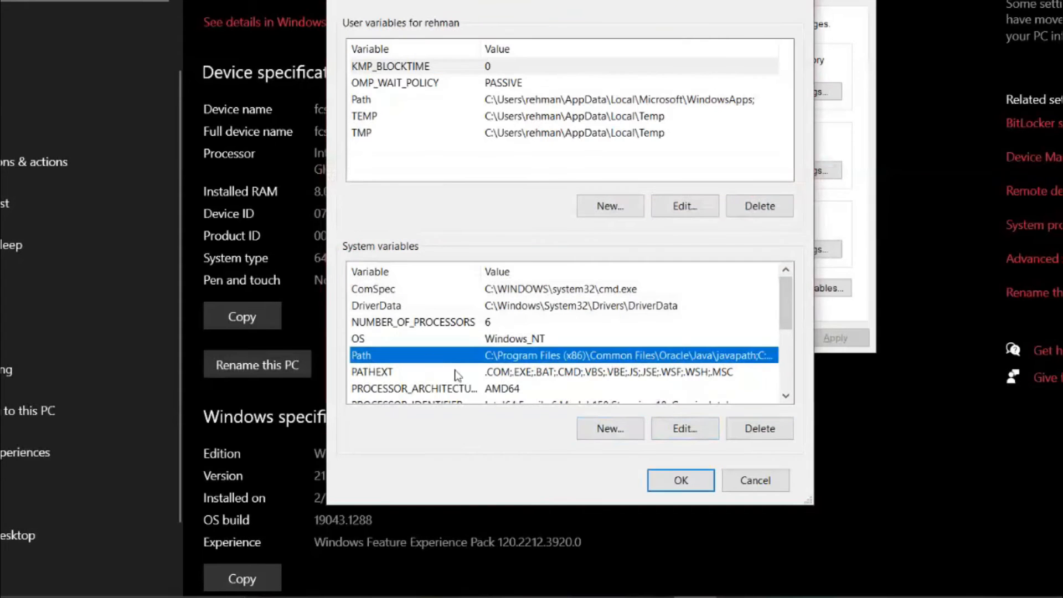
{"action": "left_click", "coordinate": [685, 429]}
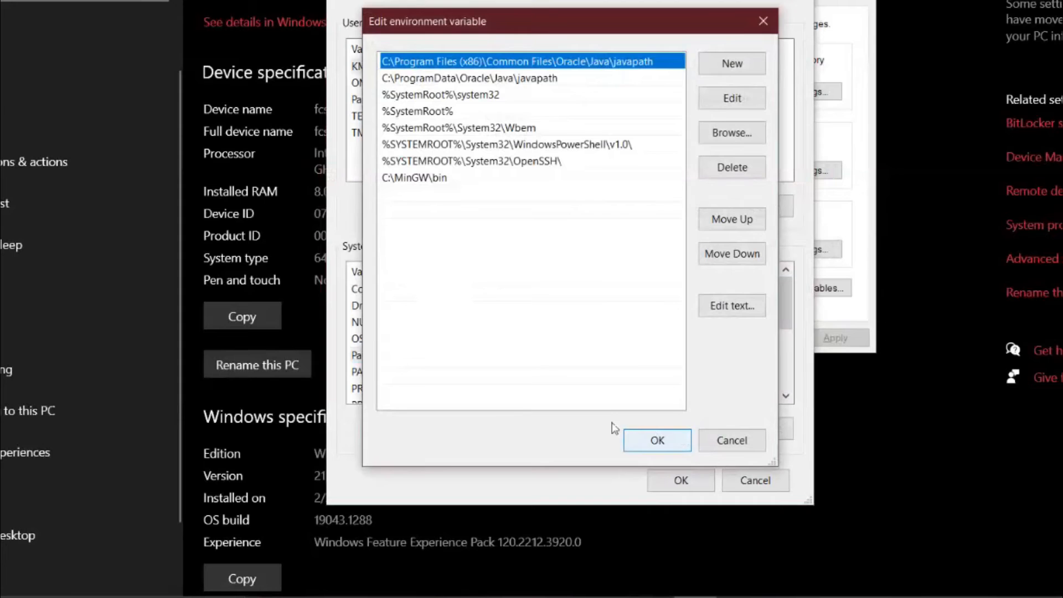
{"action": "left_click", "coordinate": [737, 445]}
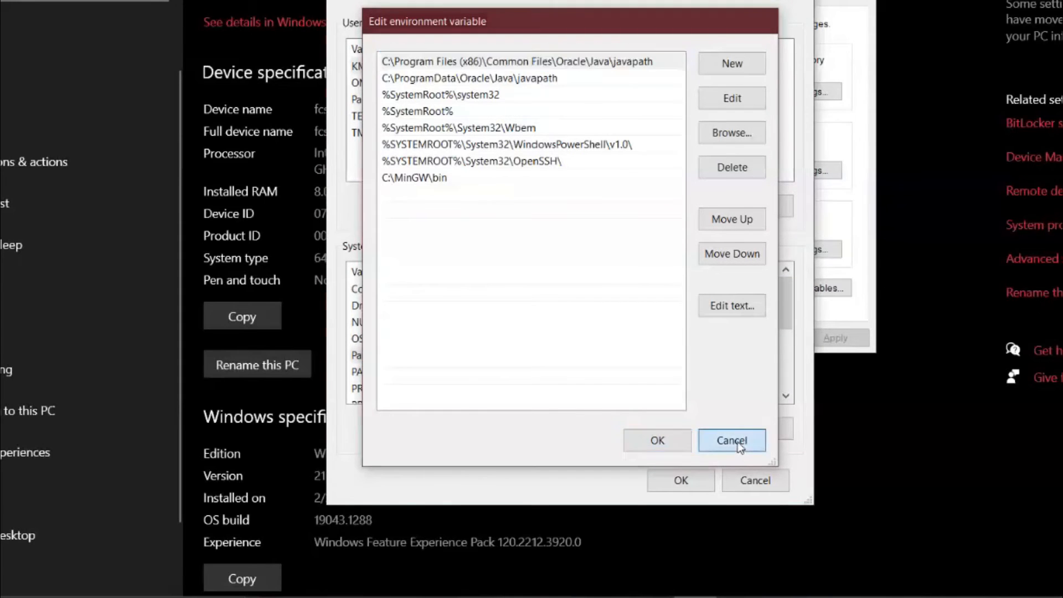
{"action": "left_click", "coordinate": [502, 356]}
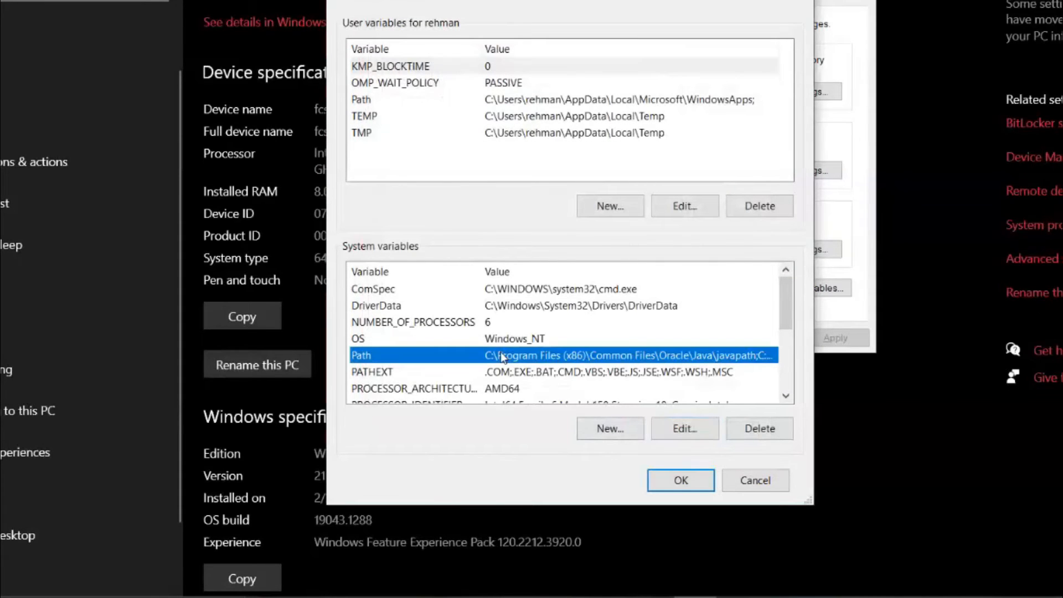
- Open the system Path variable for editing, start a blank entry and select the existing C:\MinGW\bin entry
{"action": "left_click", "coordinate": [685, 428]}
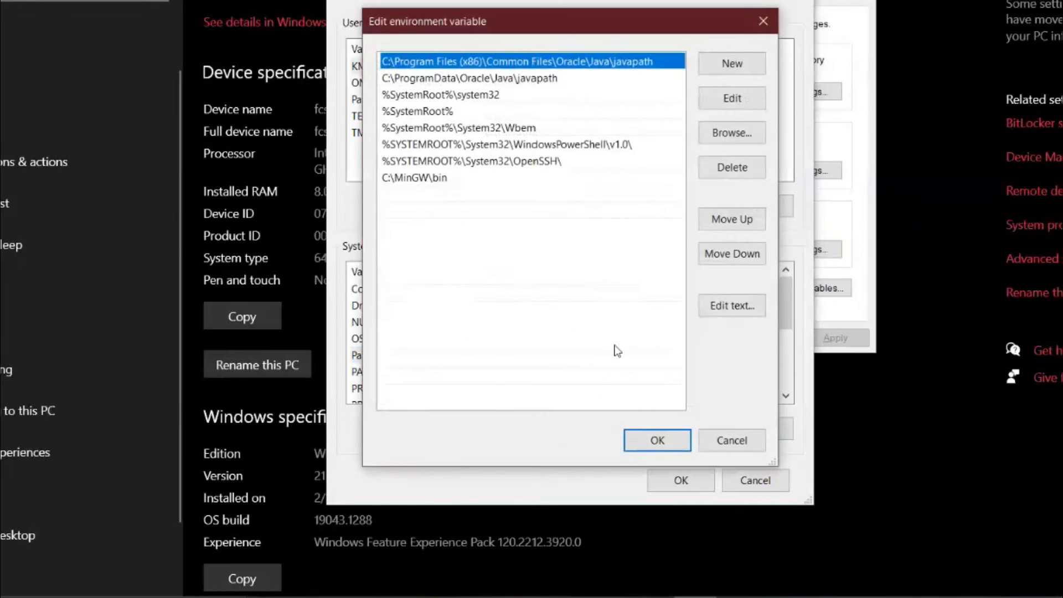
{"action": "left_click", "coordinate": [732, 64]}
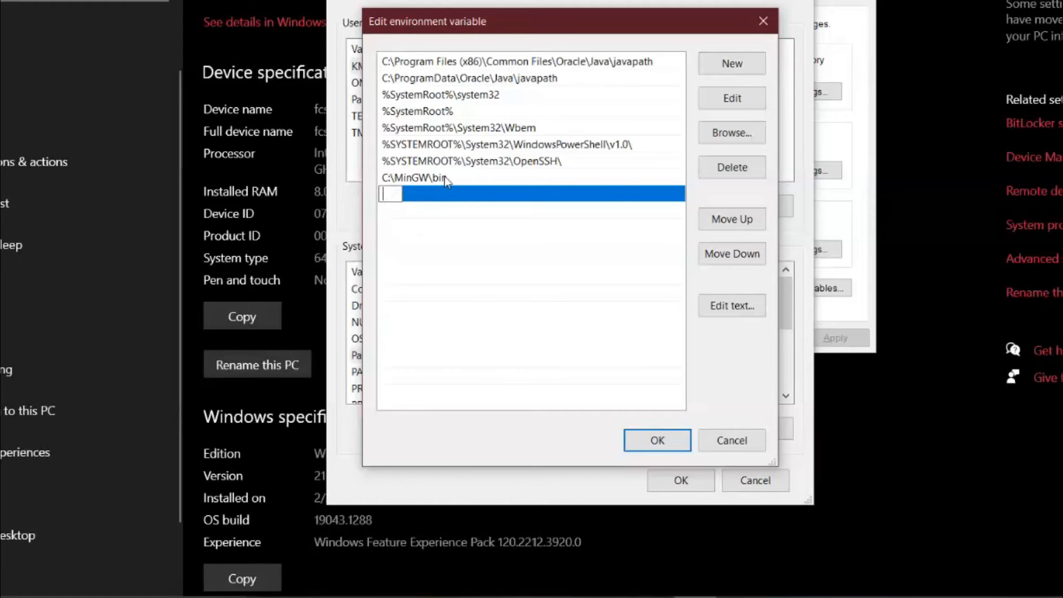
{"action": "left_click", "coordinate": [397, 181]}
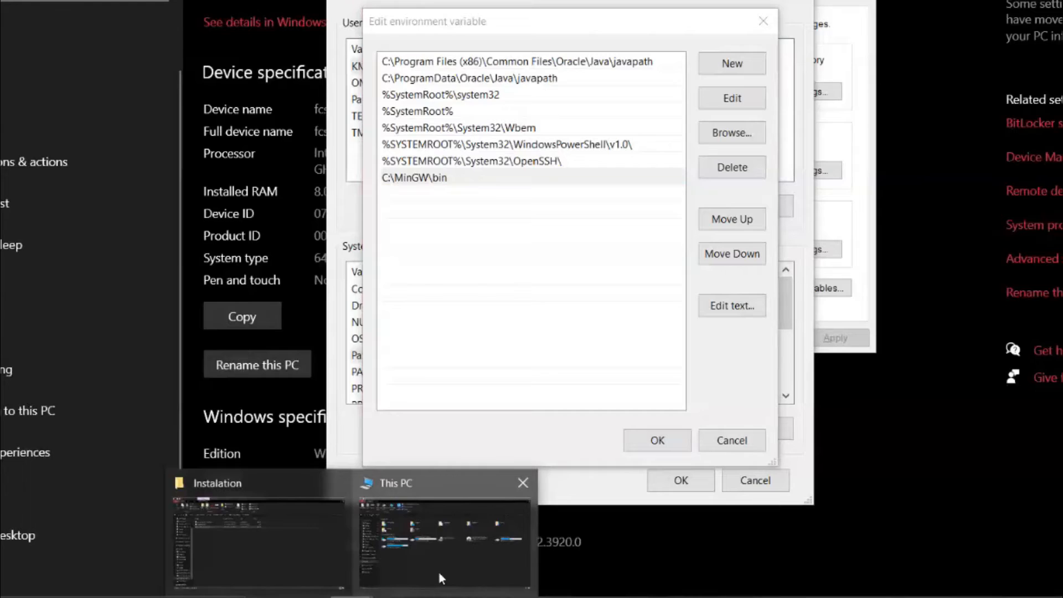
- Switch to File Explorer, copy the folder path C:\MinGW\bin from the C: drive, and return to the Path variable editor
{"action": "left_click", "coordinate": [440, 572]}
{"action": "double_click", "coordinate": [161, 205]}
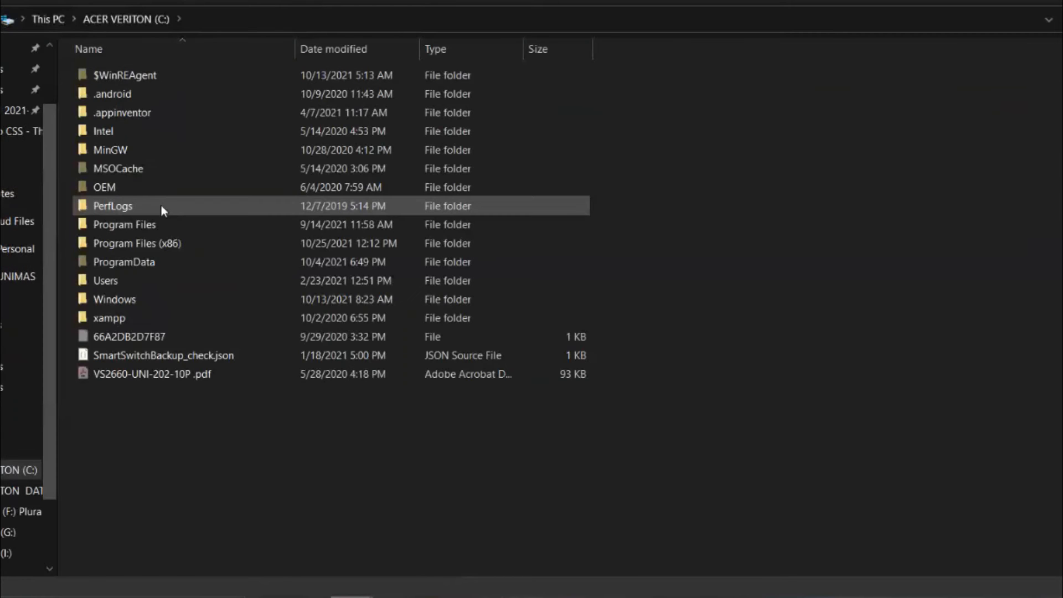
{"action": "double_click", "coordinate": [134, 148]}
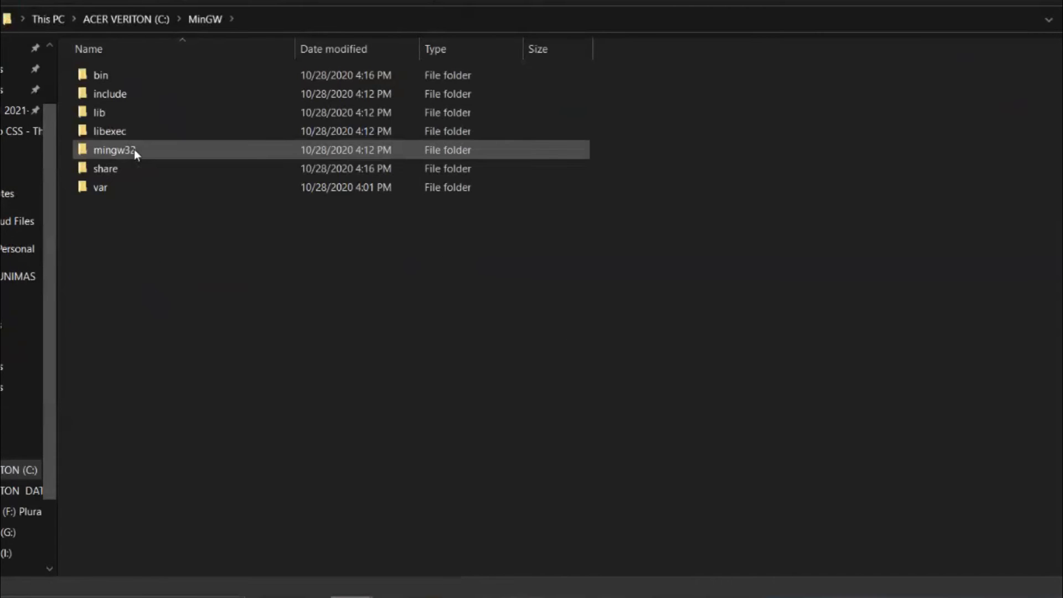
{"action": "double_click", "coordinate": [115, 77]}
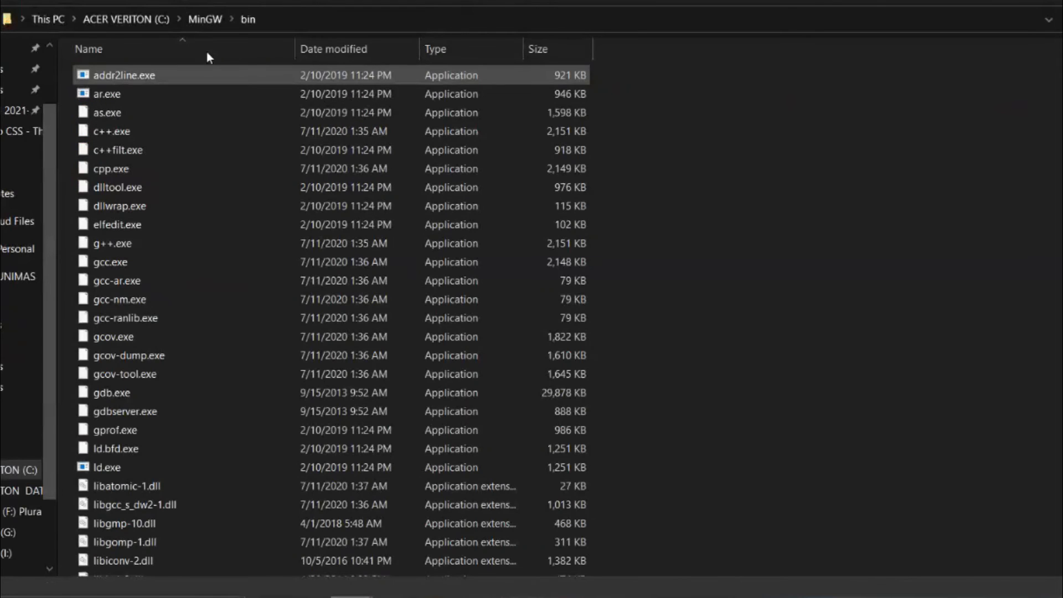
{"action": "left_click", "coordinate": [292, 16]}
{"action": "left_click", "coordinate": [104, 25]}
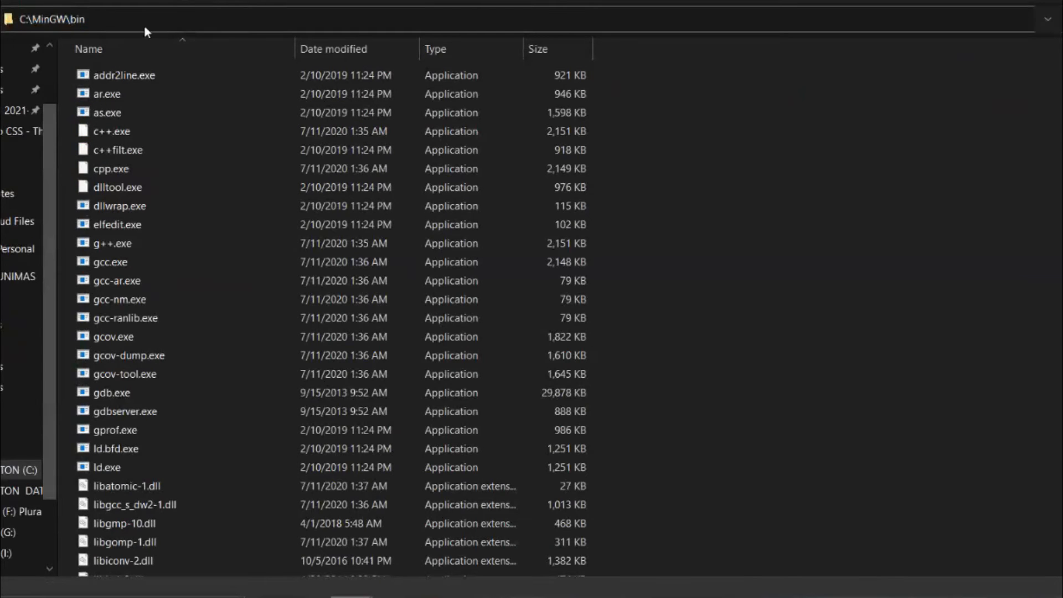
{"action": "key", "text": "ctrl+a"}
{"action": "key", "text": "ctrl+c"}
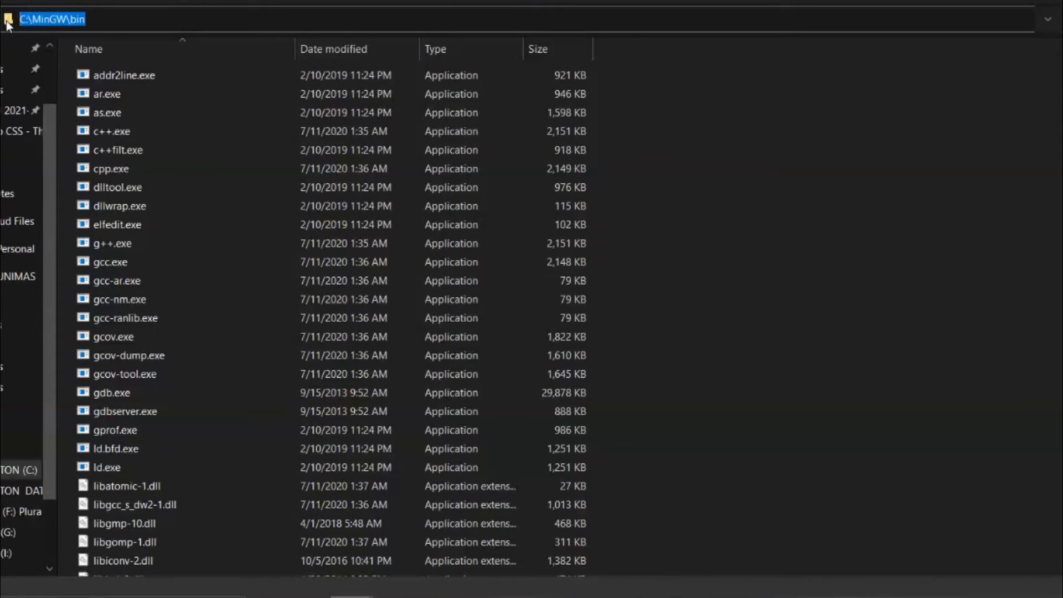
{"action": "mouse_move", "coordinate": [653, 563]}
{"action": "left_click", "coordinate": [628, 532]}
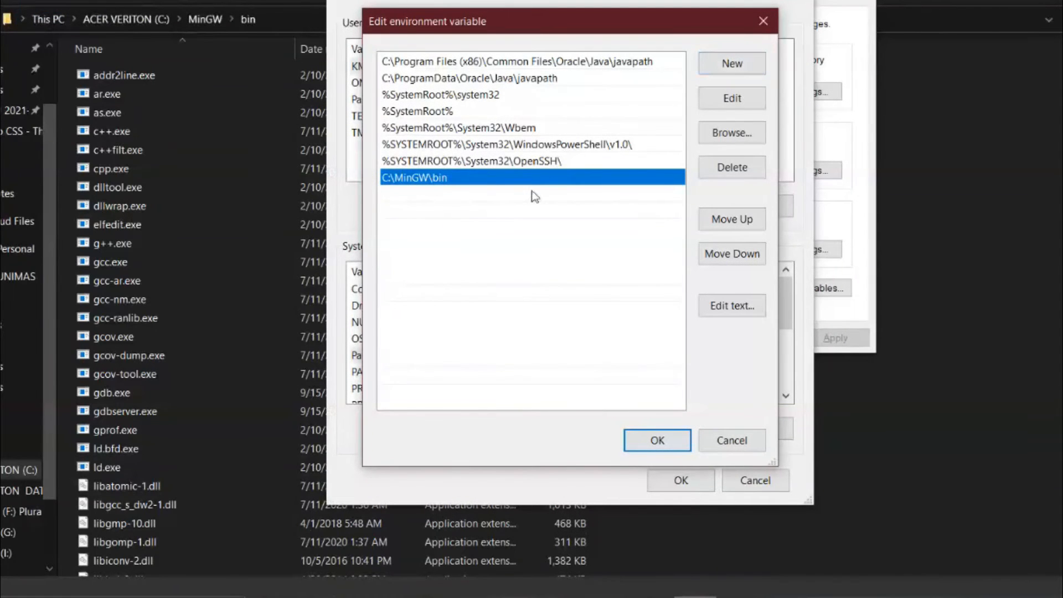
- Try to add the copied path C:\MinGW\bin as a new entry in the Path variable
{"action": "left_click", "coordinate": [733, 65]}
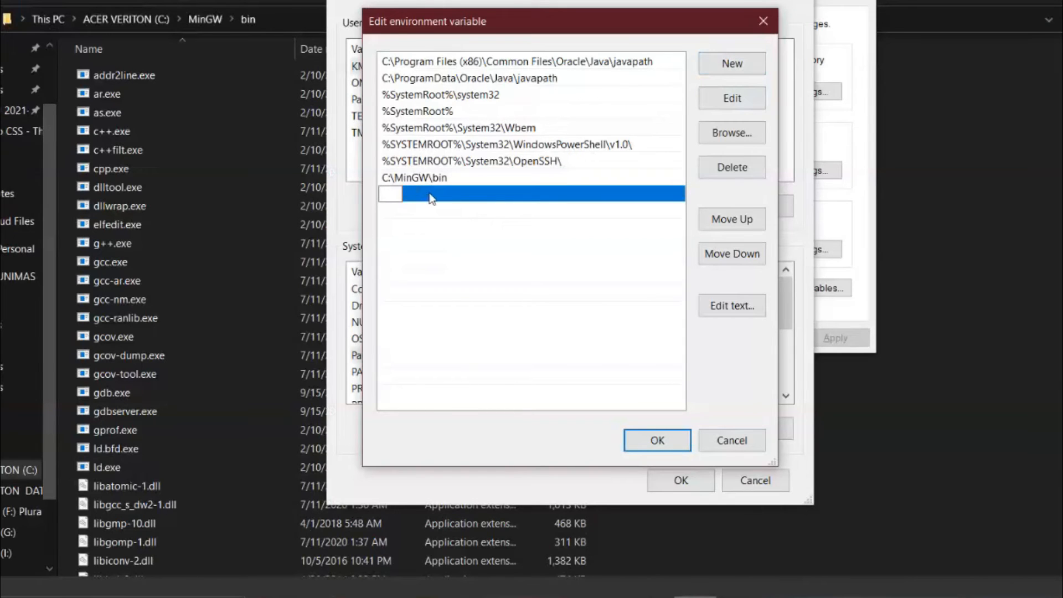
{"action": "key", "text": "ctrl+v"}
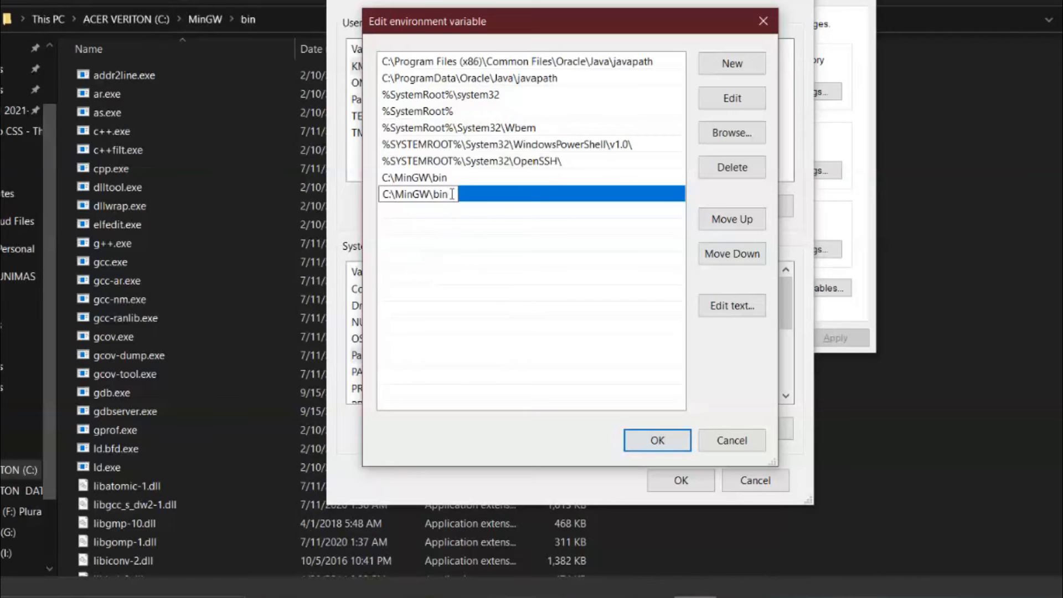
{"action": "left_click_drag", "start_coordinate": [452, 193], "coordinate": [374, 196]}
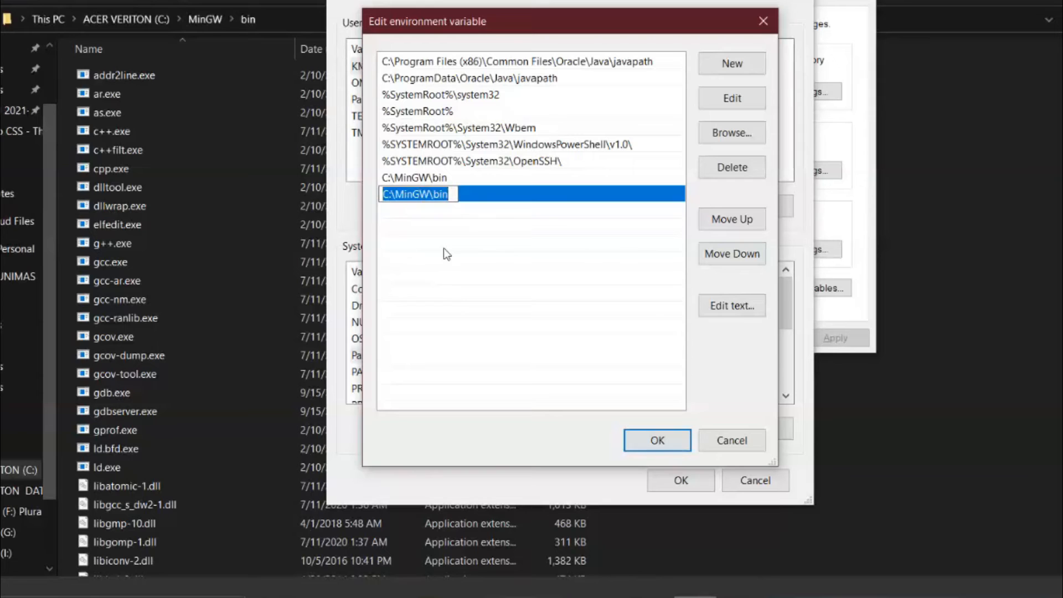
{"action": "left_click", "coordinate": [455, 217]}
{"action": "left_click", "coordinate": [447, 198]}
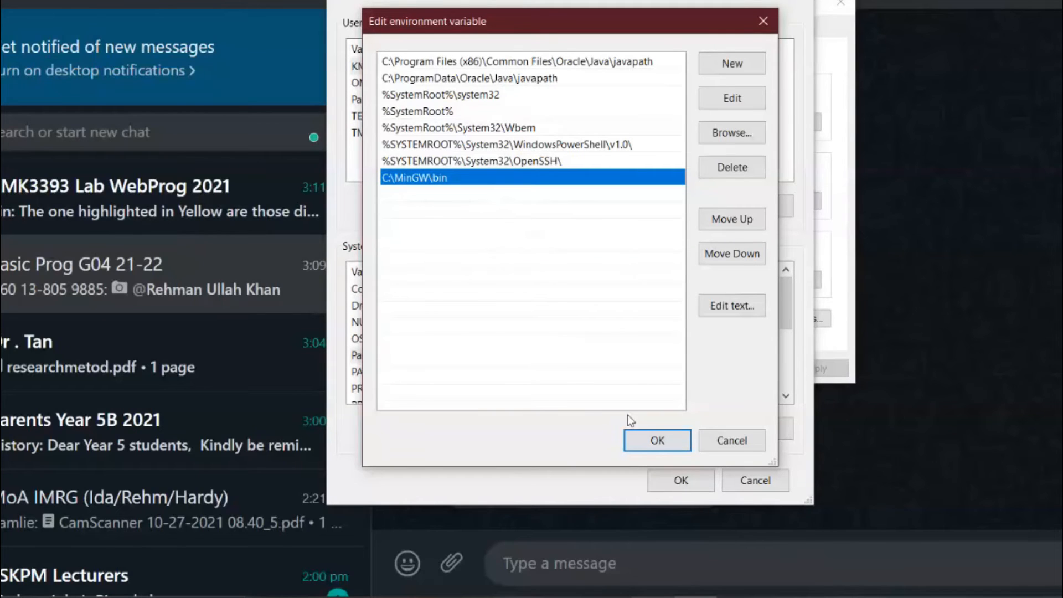
- Accept the Path entries and confirm the environment variables and system properties
{"action": "left_click", "coordinate": [653, 443]}
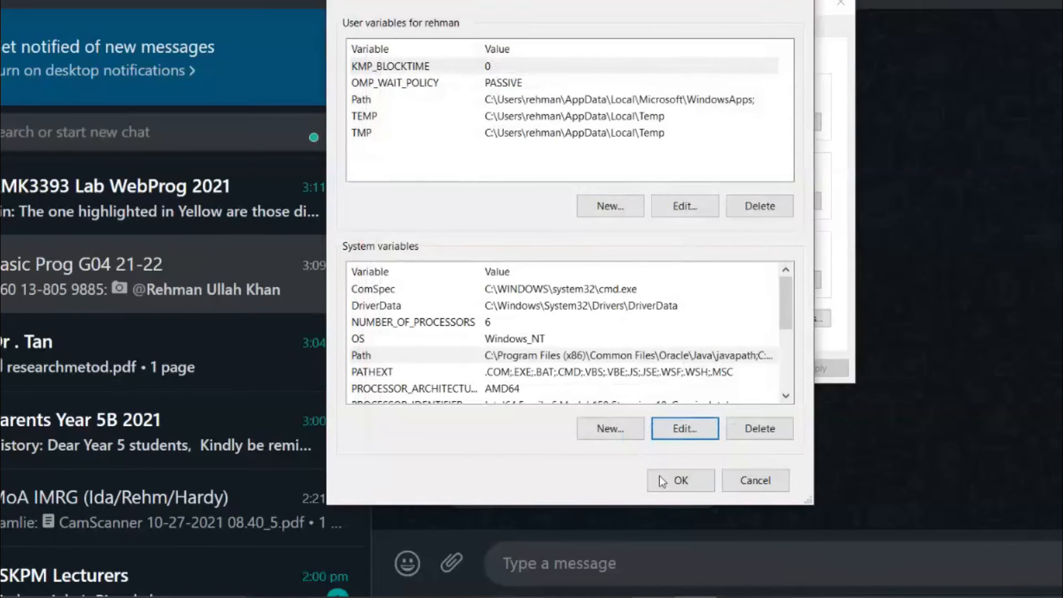
{"action": "left_click", "coordinate": [675, 481]}
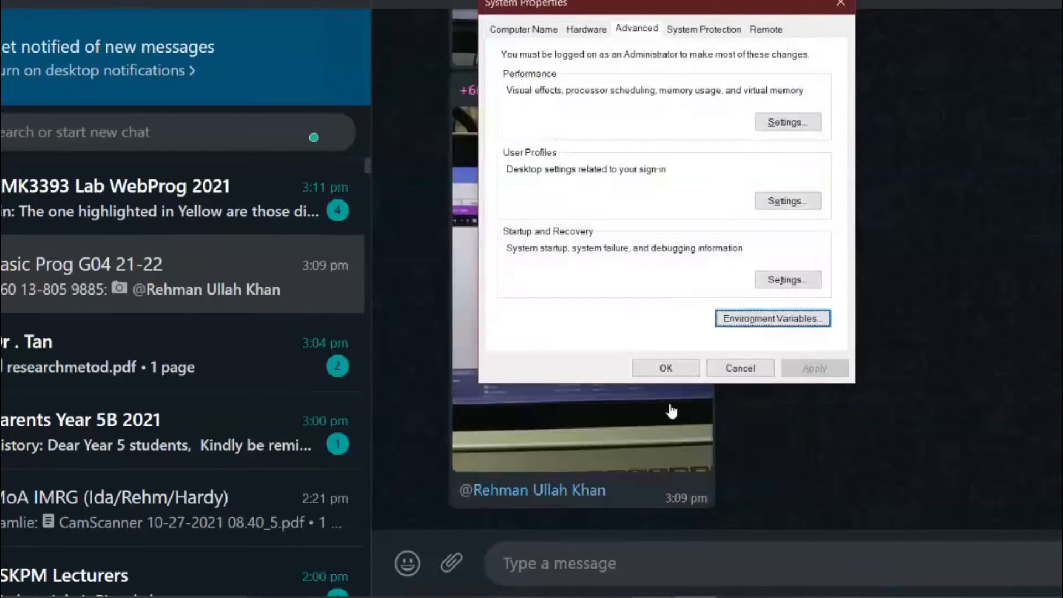
{"action": "left_click", "coordinate": [662, 371]}
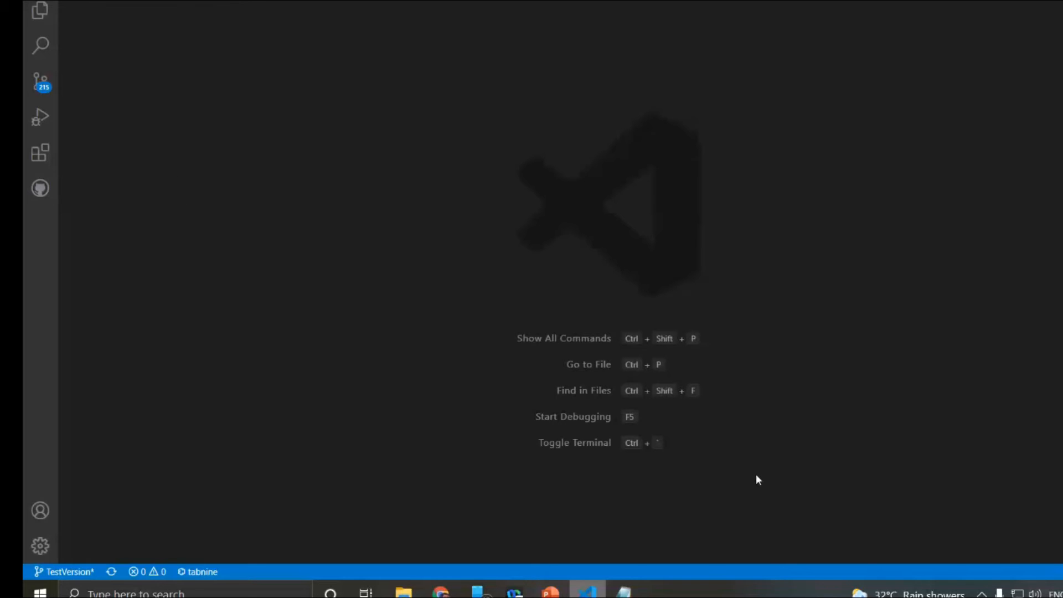
- Search the VS Code extensions marketplace for "c c++" and open the details of Microsoft's C/C++ extension
{"action": "left_click", "coordinate": [40, 157]}
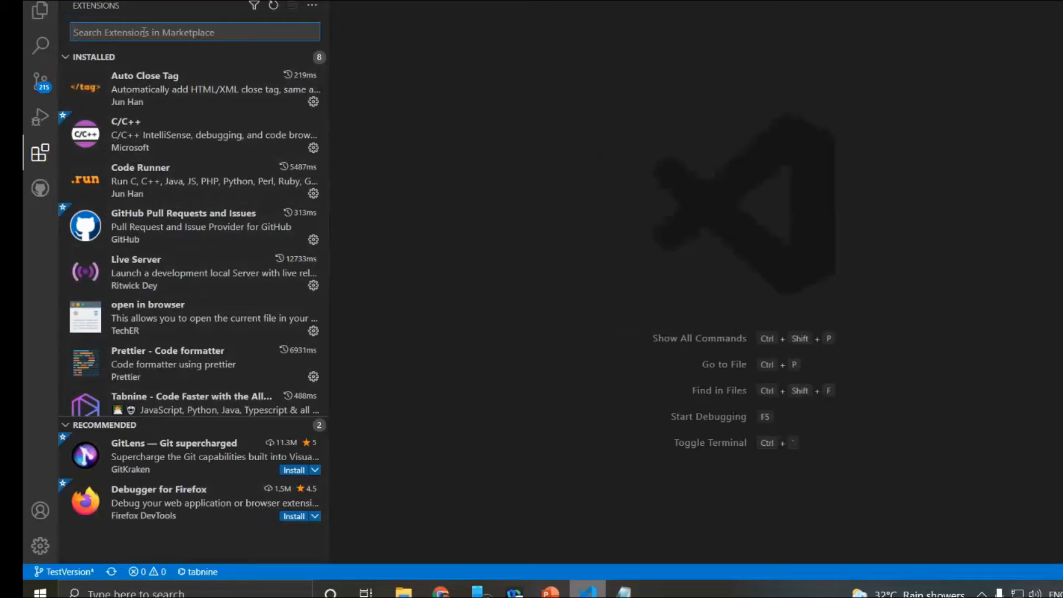
{"action": "type", "text": "c"}
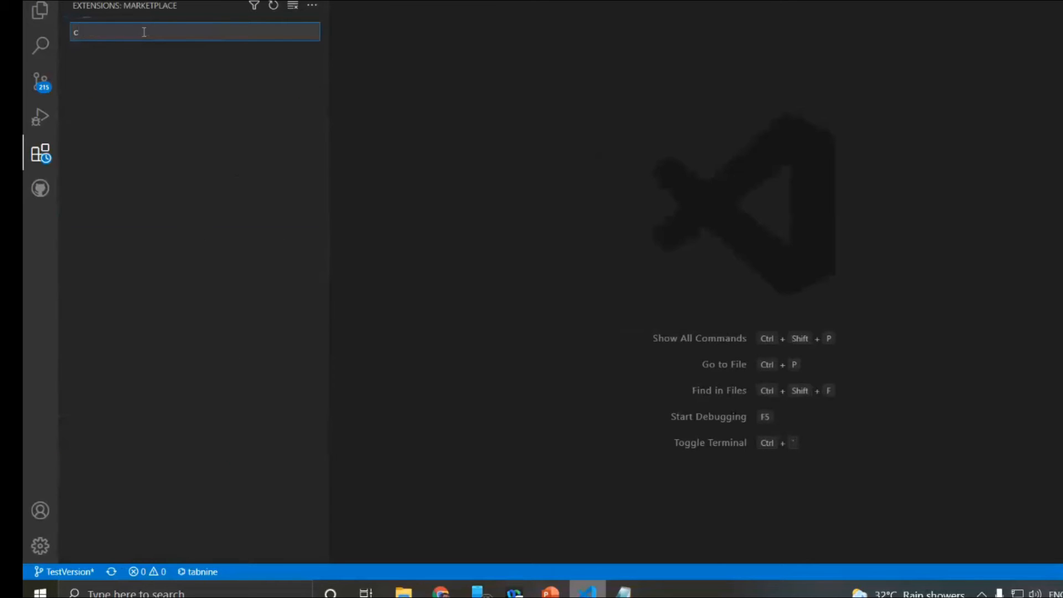
{"action": "type", "text": "c++"}
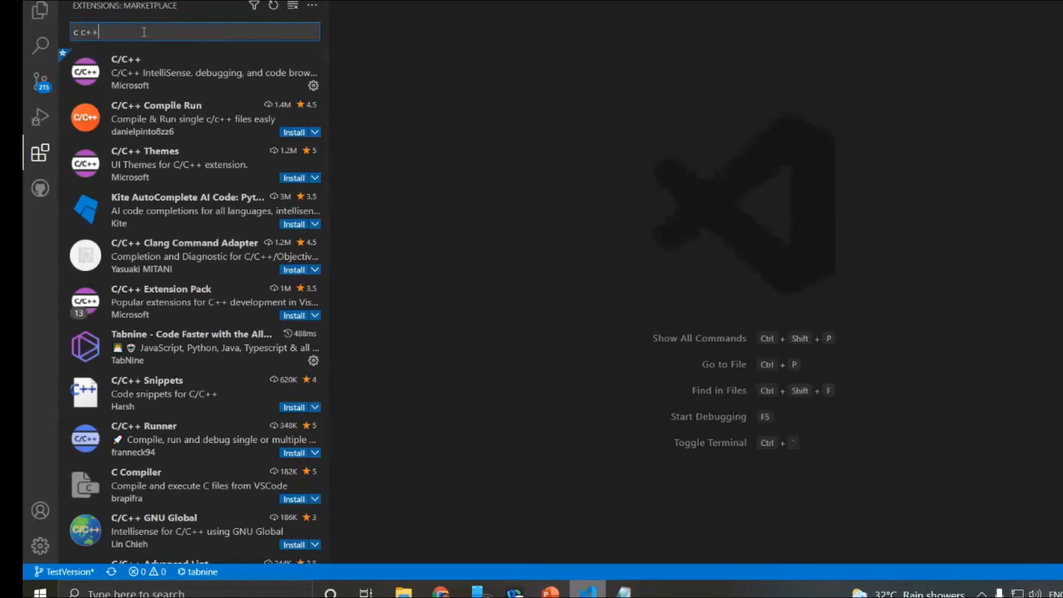
{"action": "left_click", "coordinate": [149, 72]}
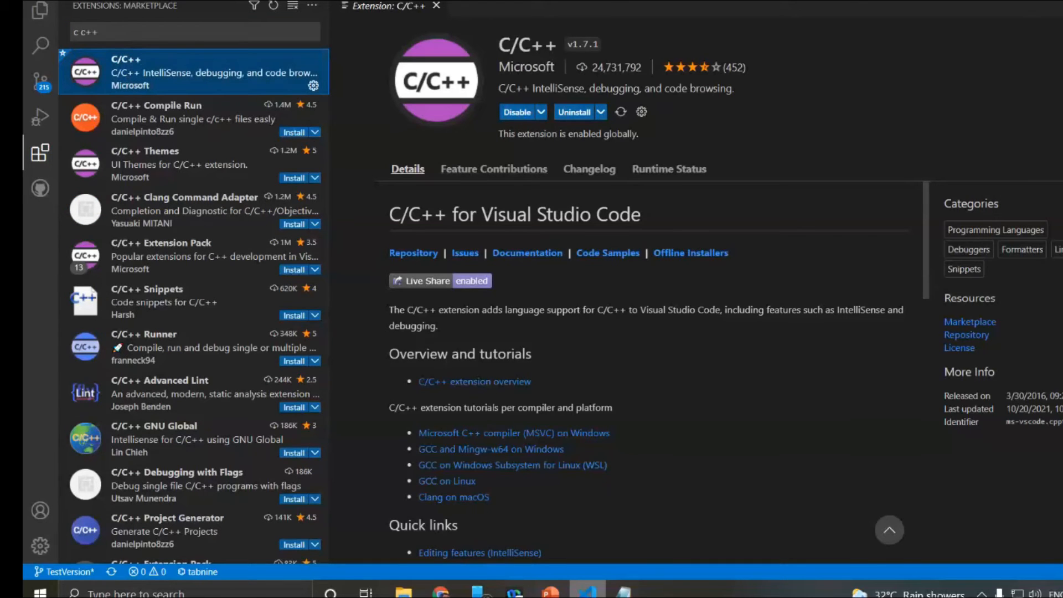
{"action": "mouse_move", "coordinate": [599, 103]}
{"action": "left_mouse_down"}
{"action": "mouse_move", "coordinate": [558, 101]}
{"action": "mouse_move", "coordinate": [614, 103]}
{"action": "mouse_move", "coordinate": [603, 96]}
{"action": "left_mouse_up"}
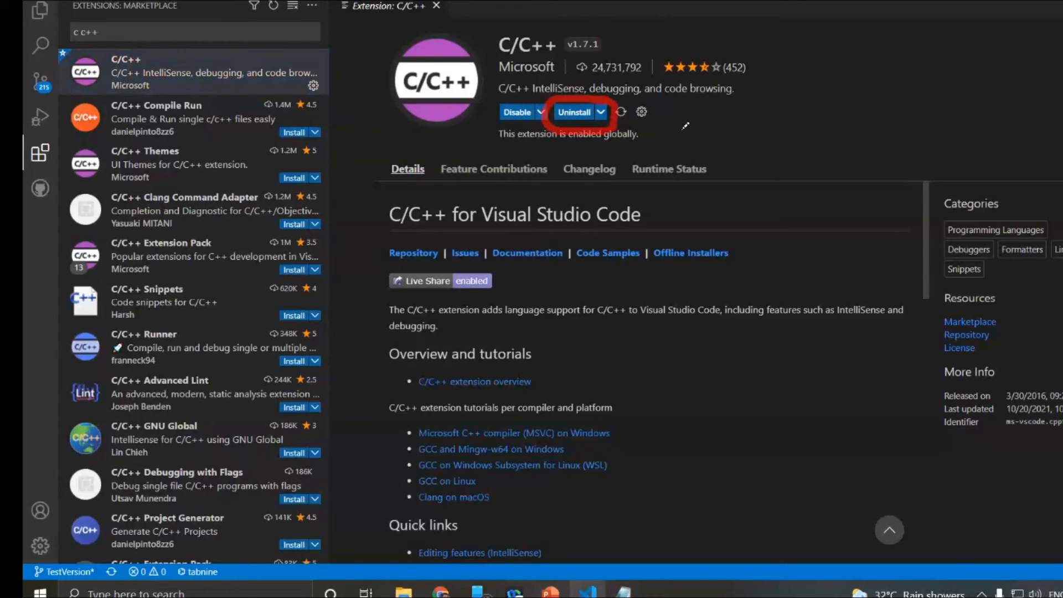
{"action": "key", "text": "Escape"}
- Search the extensions marketplace for "code runner" and open the Code Runner extension's details
{"action": "left_click", "coordinate": [125, 31]}
{"action": "key", "text": "BackSpace"}
{"action": "key", "text": "BackSpace"}
{"action": "key", "text": "BackSpace"}
{"action": "key", "text": "BackSpace"}
{"action": "key", "text": "BackSpace"}
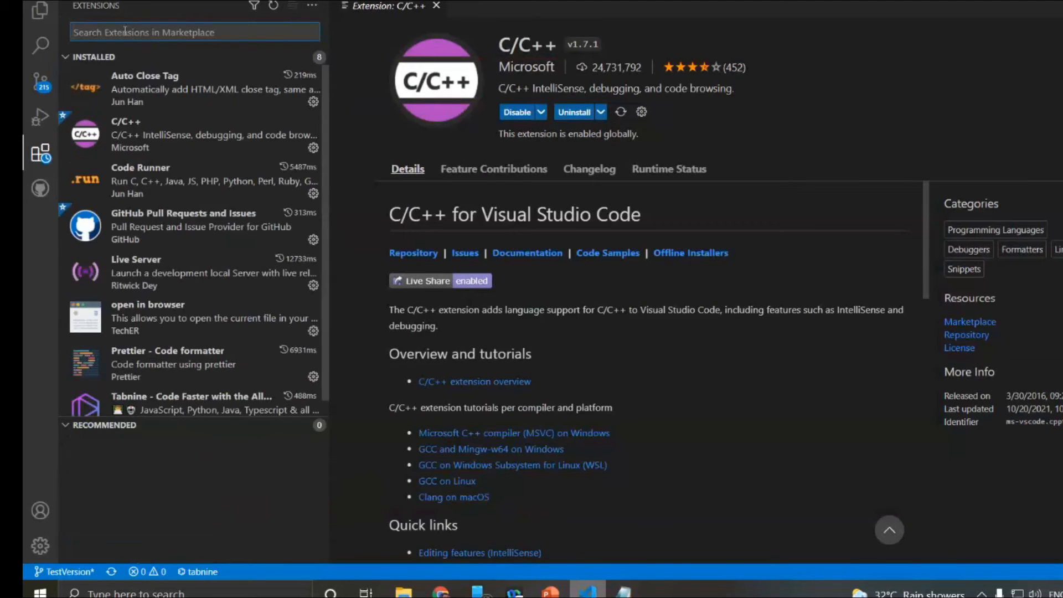
{"action": "type", "text": "code runner"}
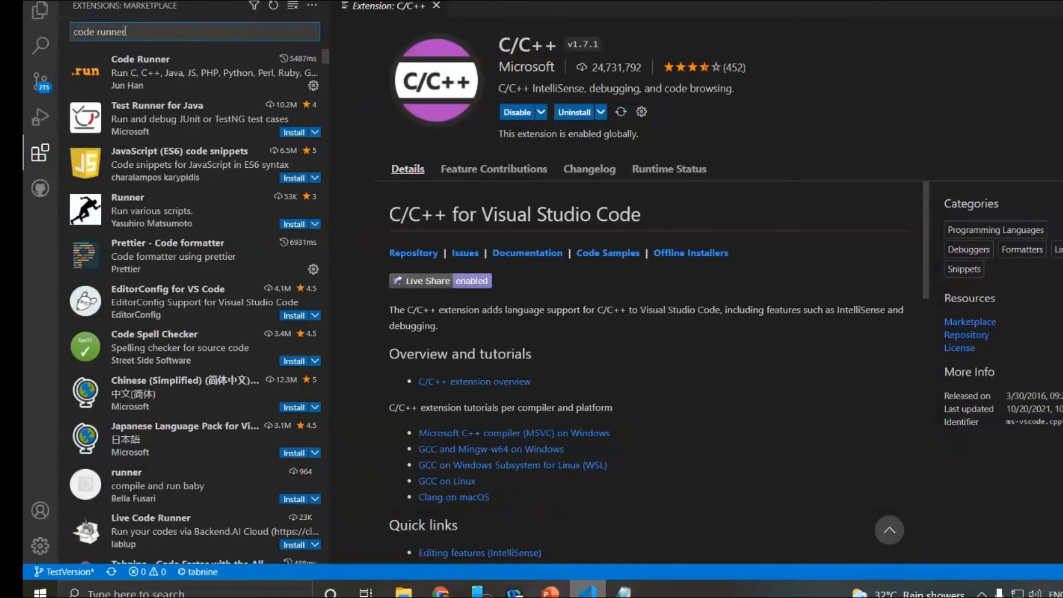
{"action": "left_click", "coordinate": [147, 74]}
{"action": "left_click", "coordinate": [148, 73]}
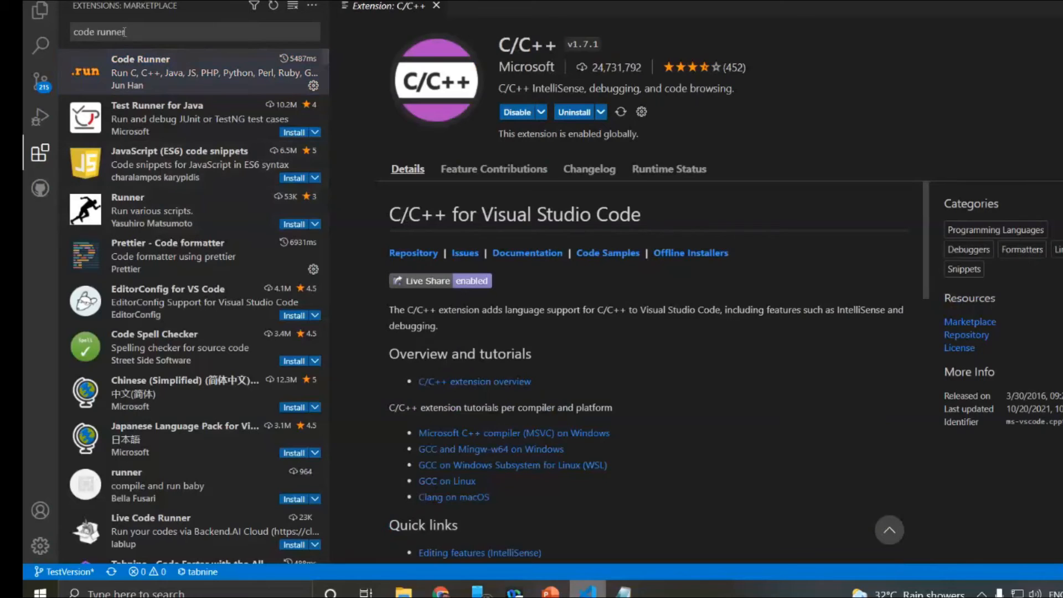
- Replace the extension search with "Tabnine" and open the details of the Tabnine AI code completion extension
{"action": "left_click_drag", "start_coordinate": [126, 32], "coordinate": [73, 33]}
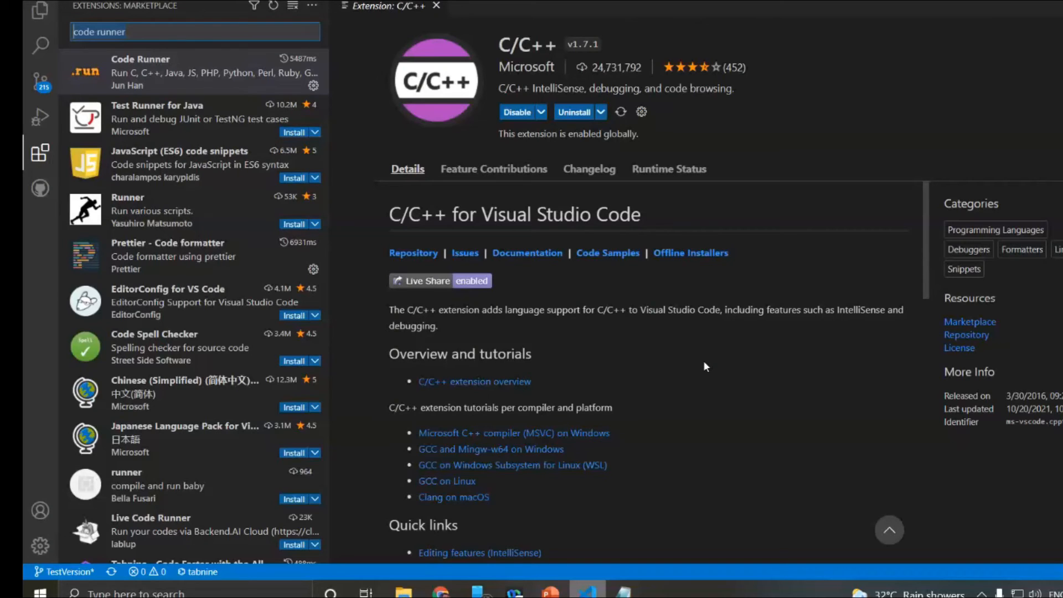
{"action": "key", "text": "BackSpace"}
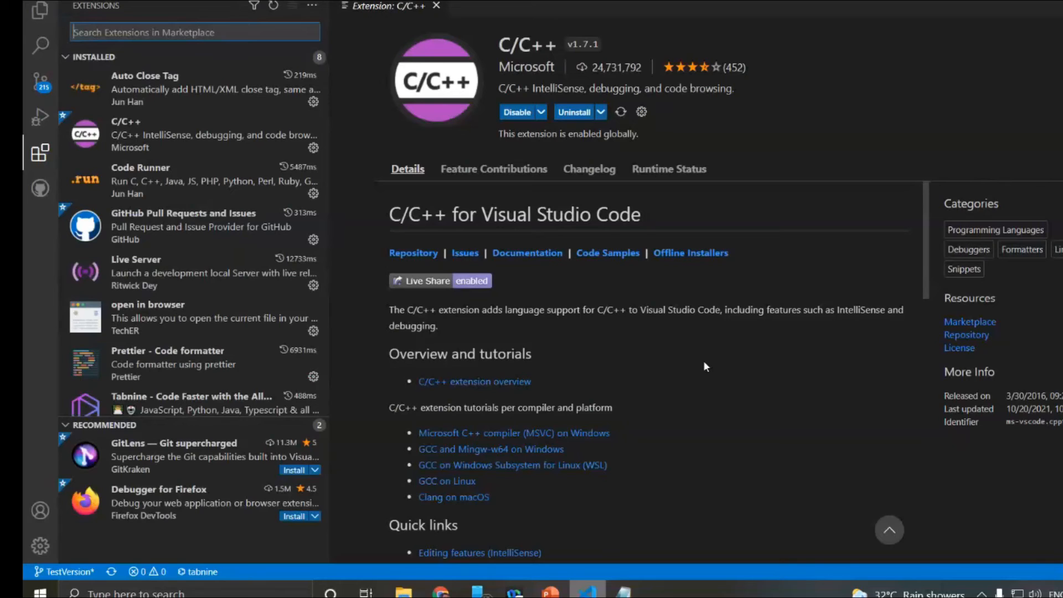
{"action": "type", "text": "Tab"}
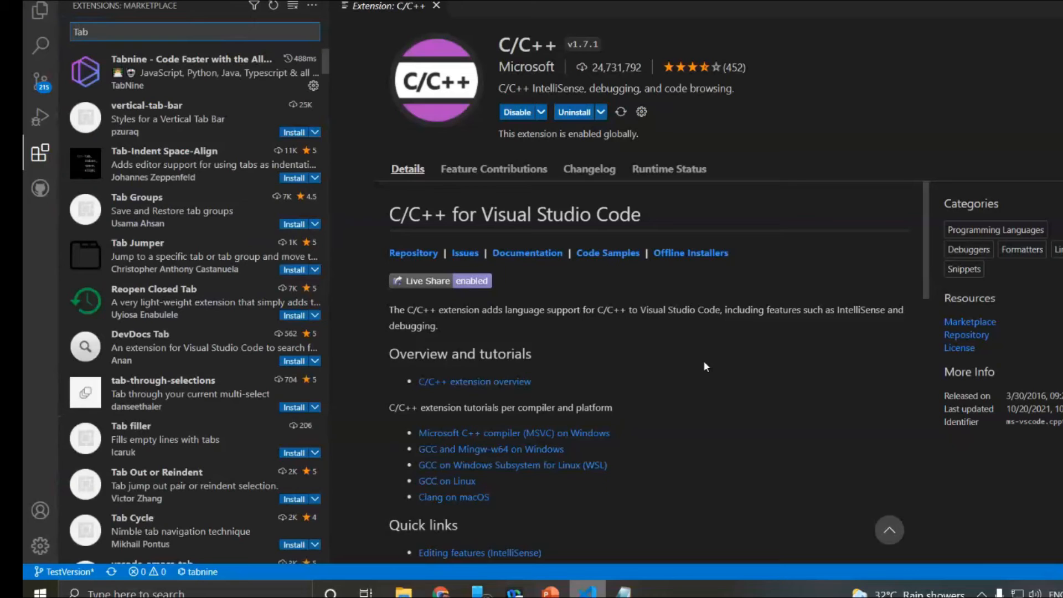
{"action": "type", "text": "nine"}
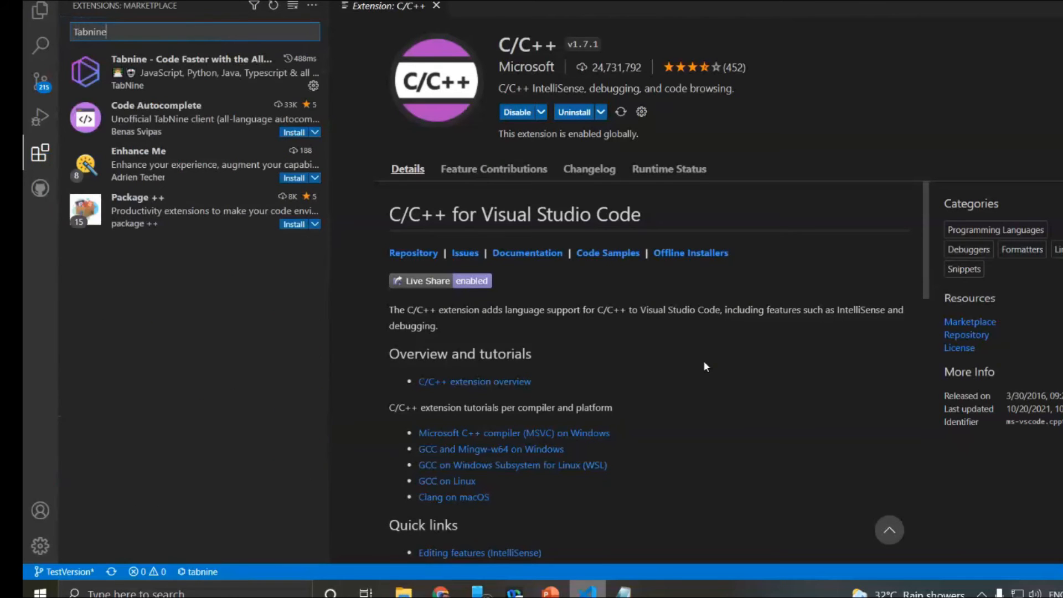
{"action": "left_click", "coordinate": [140, 70]}
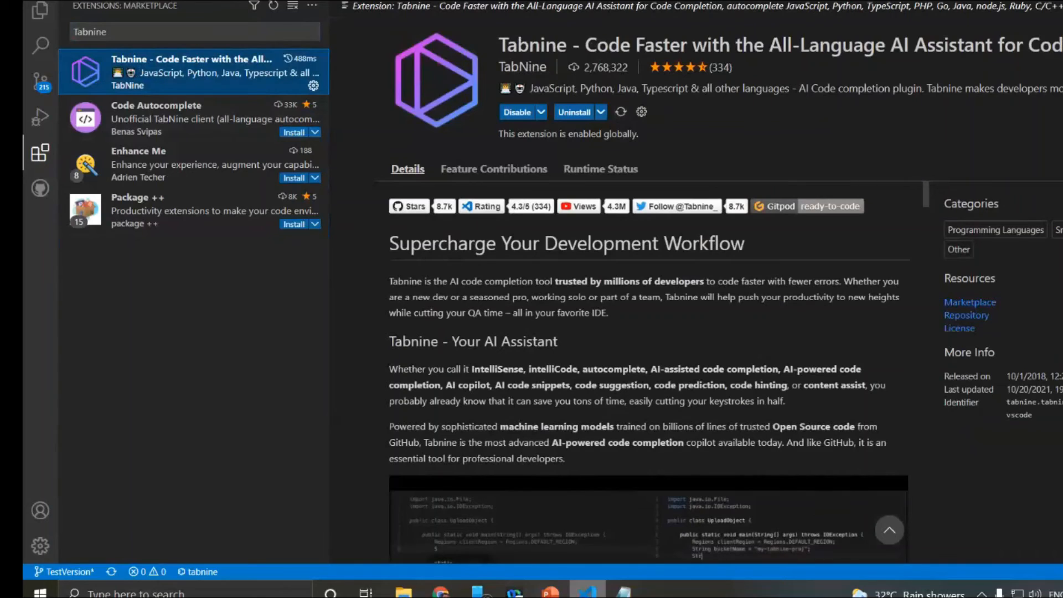
{"action": "mouse_move", "coordinate": [576, 91]}
{"action": "left_mouse_down"}
{"action": "mouse_move", "coordinate": [582, 139]}
{"action": "mouse_move", "coordinate": [631, 122]}
{"action": "mouse_move", "coordinate": [587, 83]}
{"action": "left_mouse_up"}
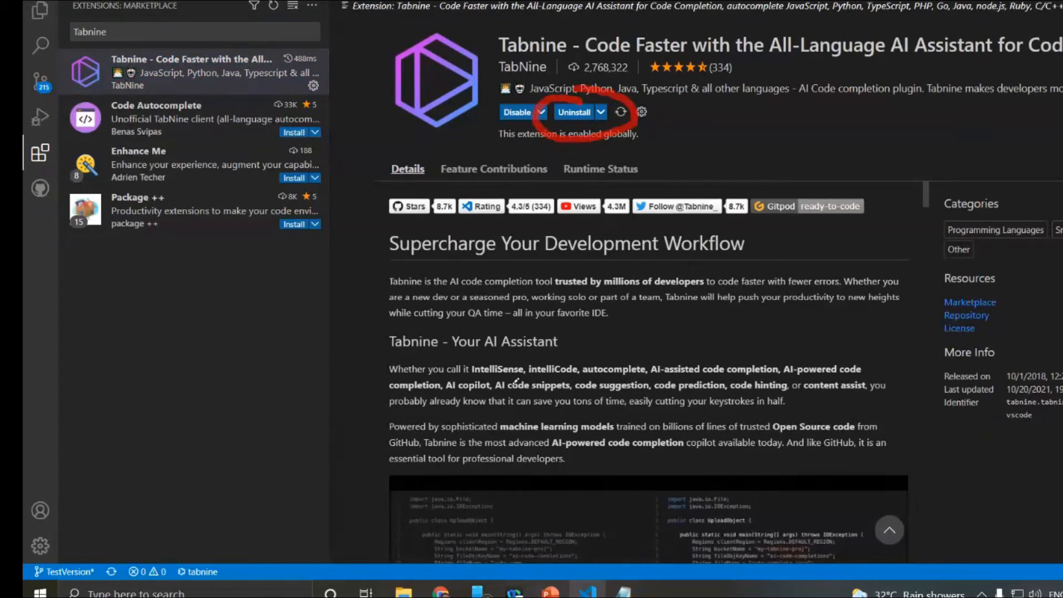
{"action": "mouse_move", "coordinate": [397, 394]}
{"action": "left_mouse_down"}
{"action": "mouse_move", "coordinate": [808, 394]}
{"action": "mouse_move", "coordinate": [886, 387]}
{"action": "mouse_move", "coordinate": [900, 373]}
{"action": "mouse_move", "coordinate": [404, 345]}
{"action": "mouse_move", "coordinate": [368, 370]}
{"action": "mouse_move", "coordinate": [416, 391]}
{"action": "left_mouse_up"}
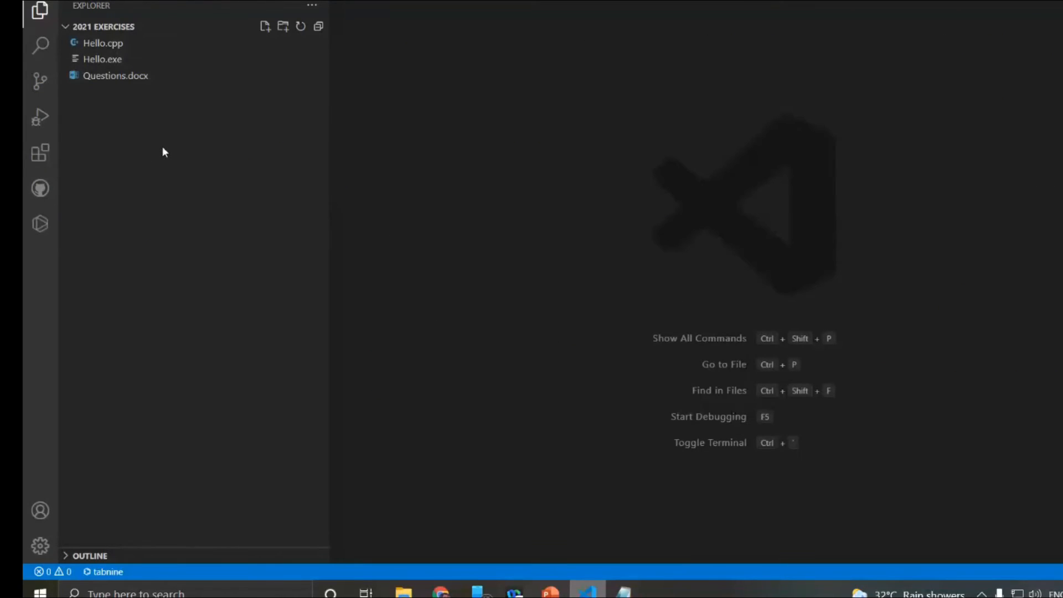
- Create a new file named Hello2.cpp in the 2021 EXERCISES folder
{"action": "left_click", "coordinate": [265, 28]}
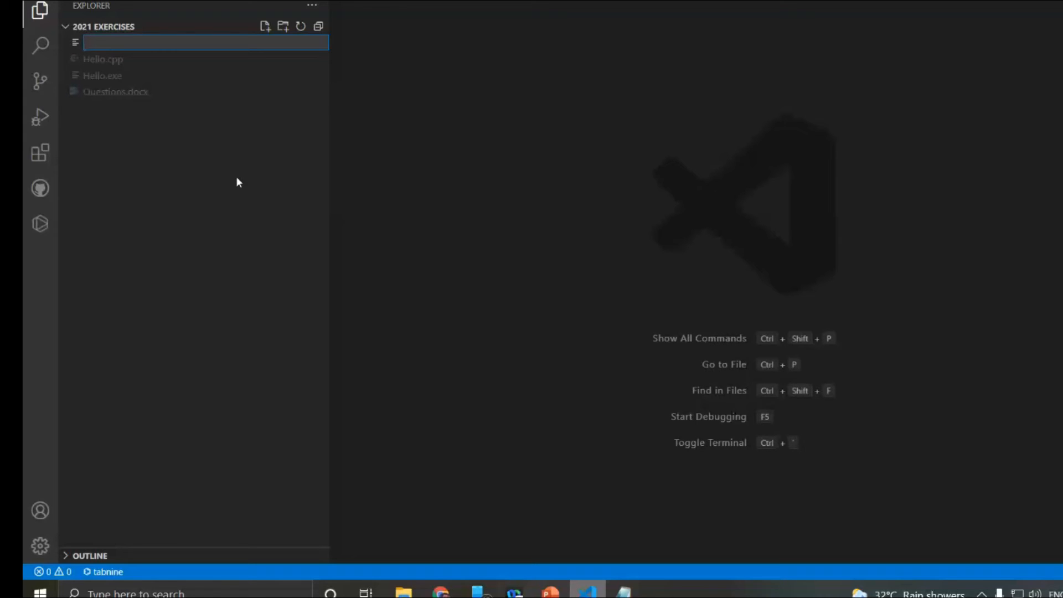
{"action": "type", "text": "Hello2."}
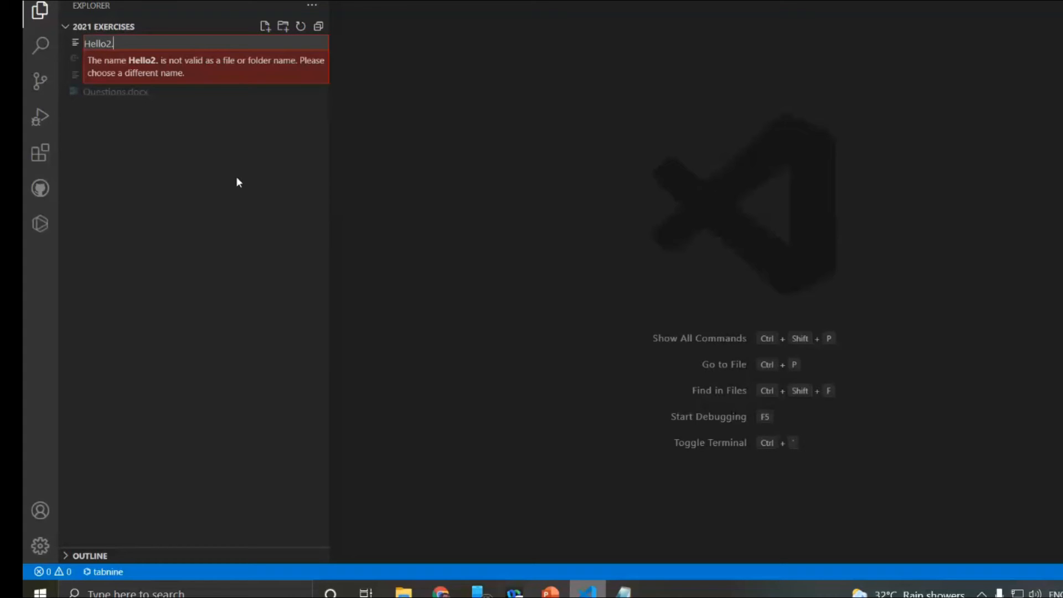
{"action": "type", "text": "cp"}
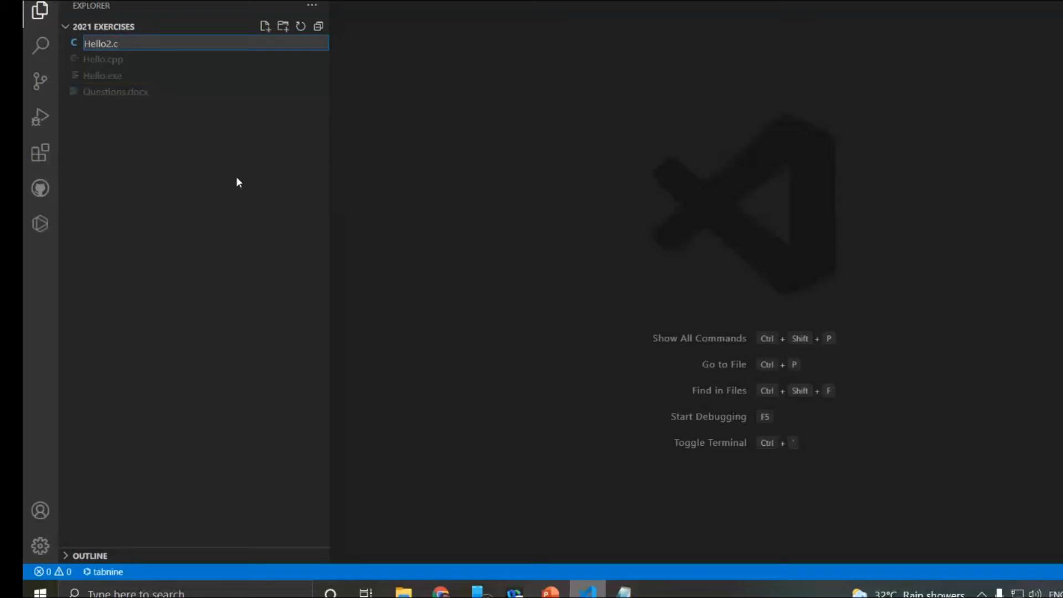
{"action": "type", "text": "p"}
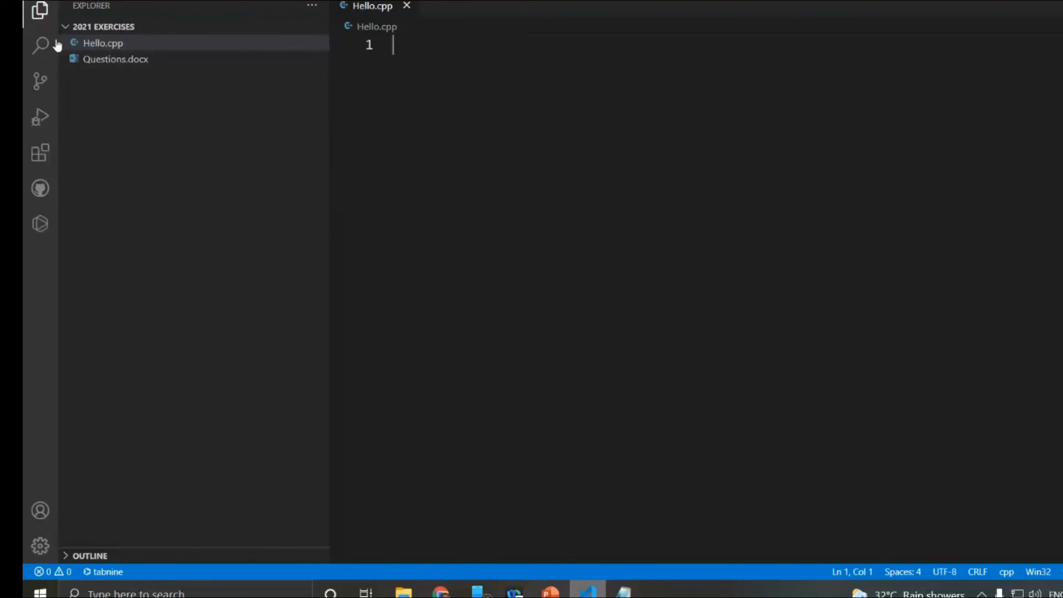
- Collapse the file explorer so that only the Hello.cpp editor is shown
{"action": "left_click", "coordinate": [41, 13]}
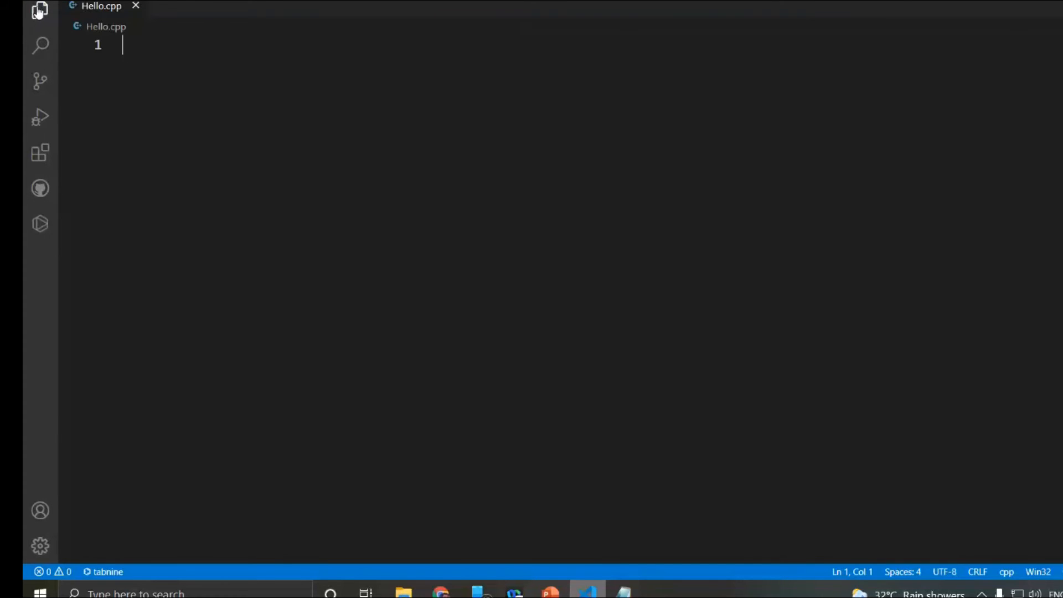
{"action": "left_click", "coordinate": [39, 10]}
{"action": "left_click", "coordinate": [39, 10]}
{"action": "left_click", "coordinate": [39, 10]}
{"action": "left_click", "coordinate": [38, 11]}
- Write #include<iostream> on the first line of Hello.cpp, completing the header name from the suggestion iostream>
{"action": "type", "text": "#"}
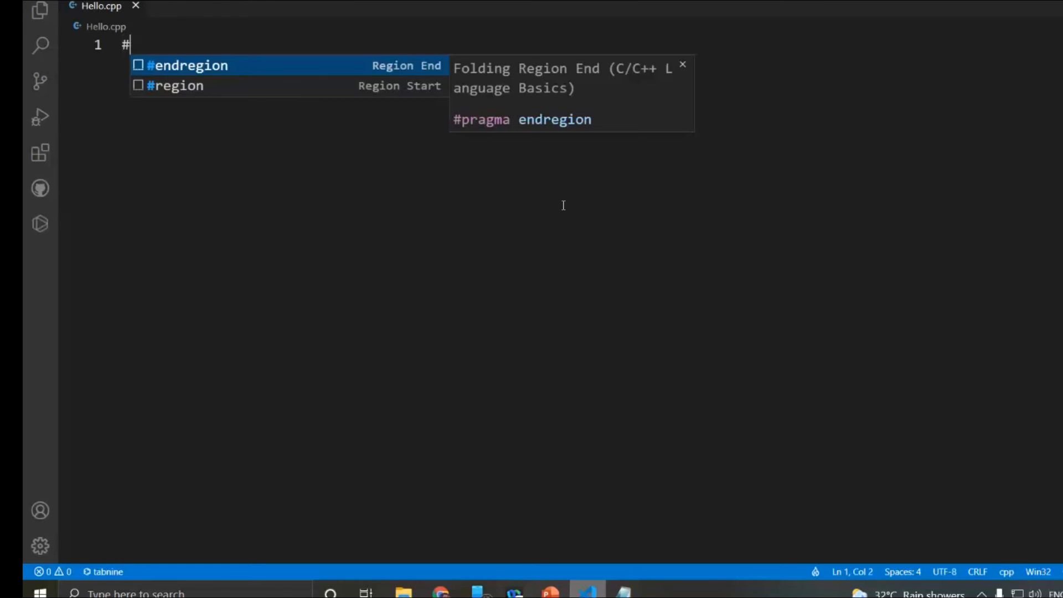
{"action": "type", "text": "in"}
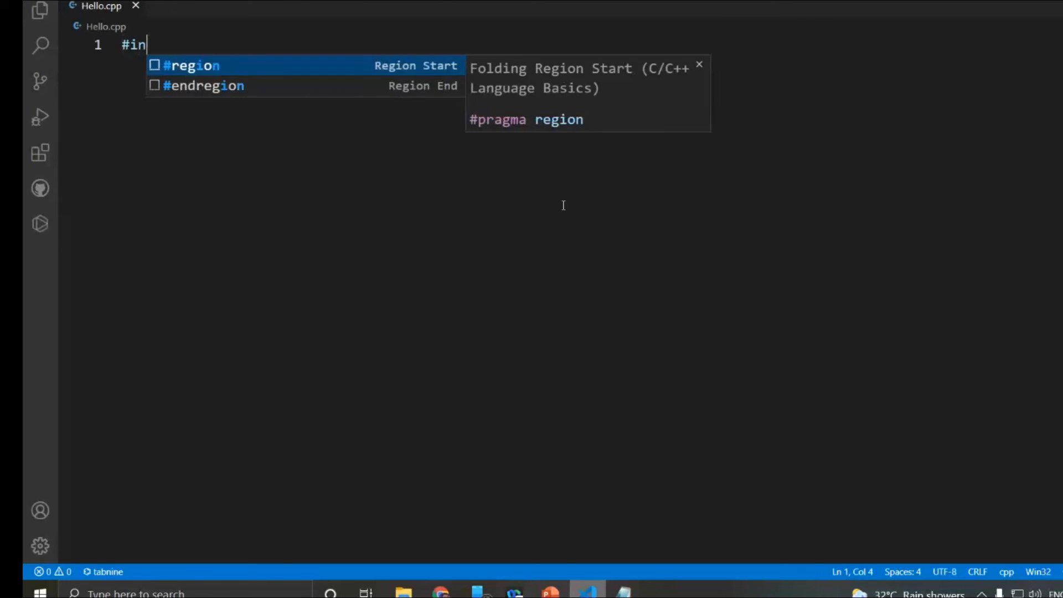
{"action": "type", "text": "clude"}
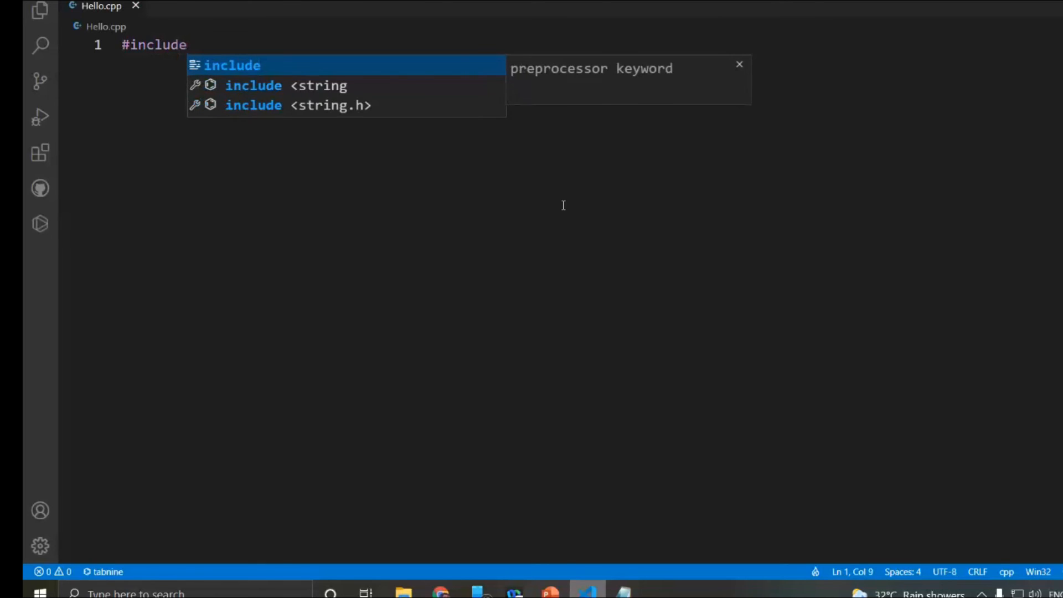
{"action": "type", "text": "<"}
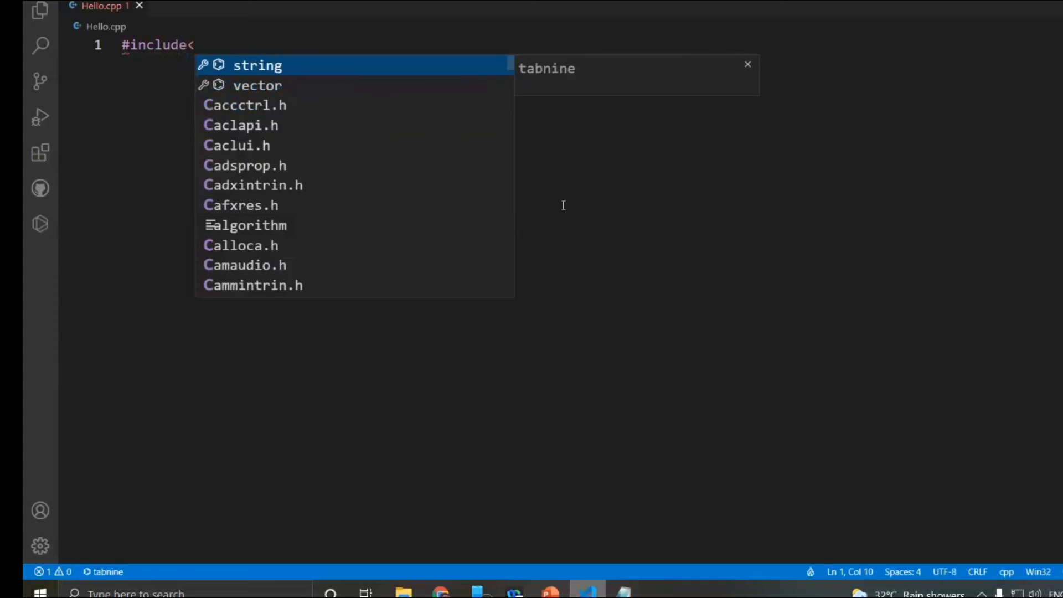
{"action": "type", "text": "io"}
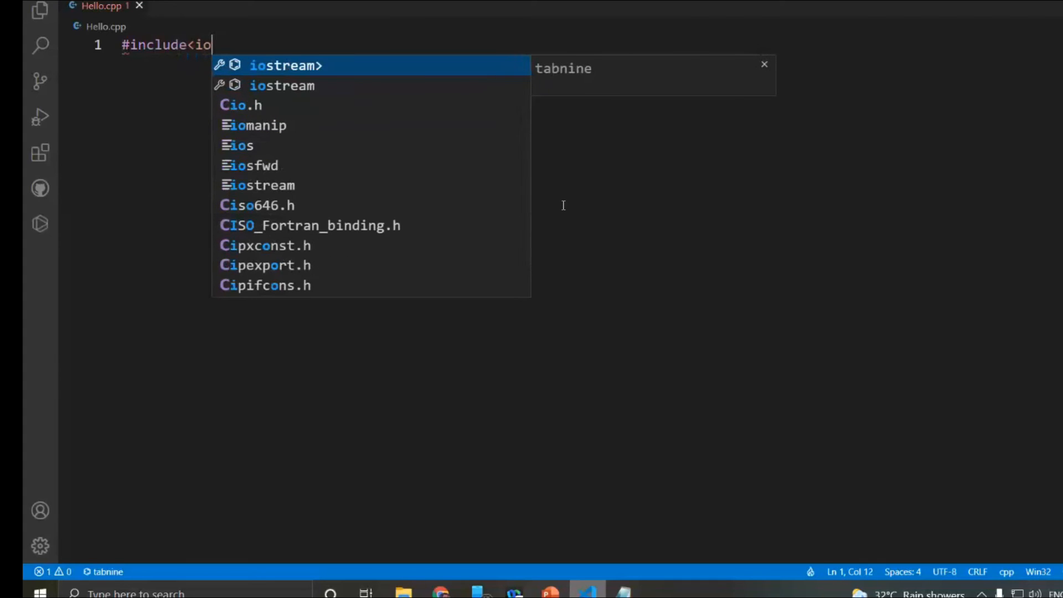
{"action": "key", "text": "Return"}
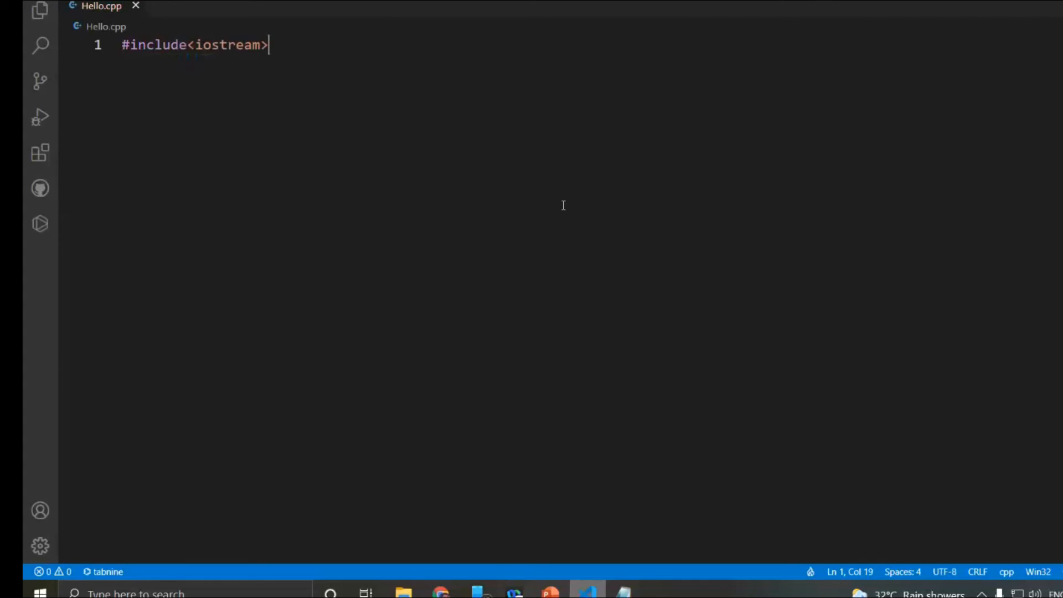
- Add the line using namespace std; below the include, taking it from the Tabnine suggestion
{"action": "key", "text": "Return"}
{"action": "type", "text": "using"}
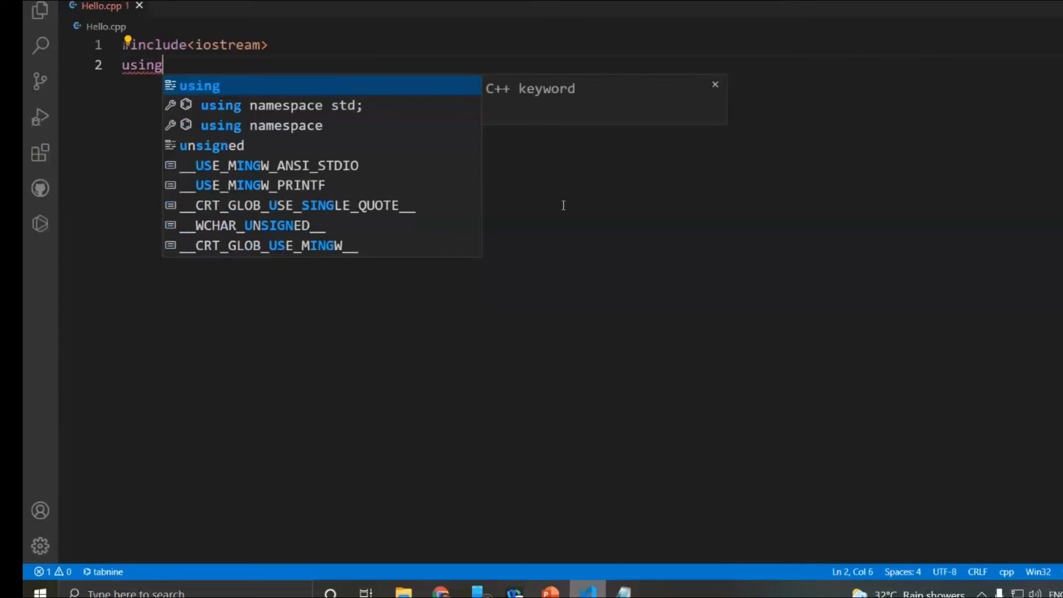
{"action": "key", "text": "Down"}
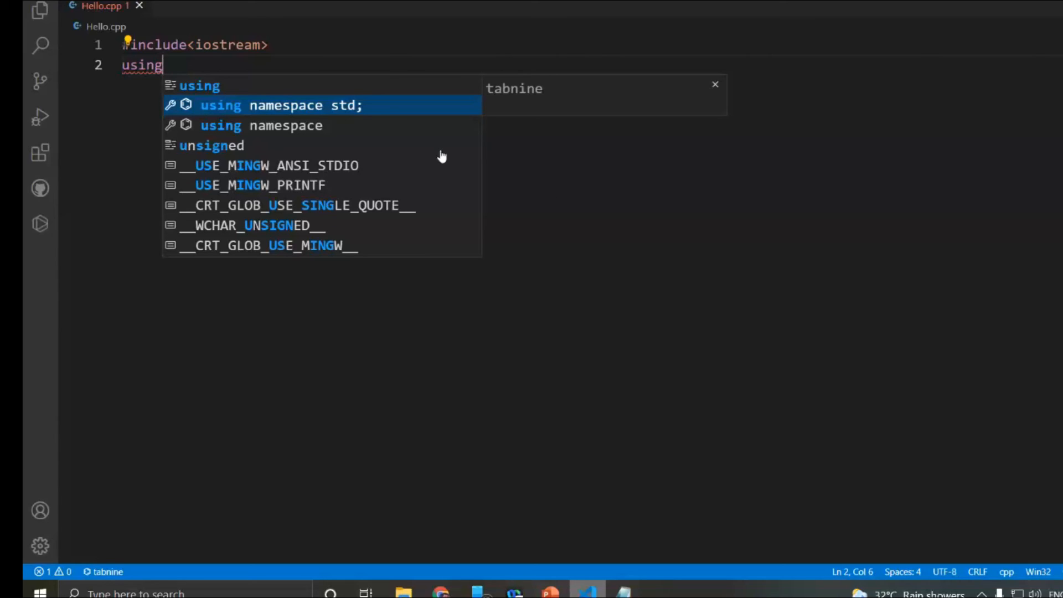
{"action": "left_click", "coordinate": [299, 107]}
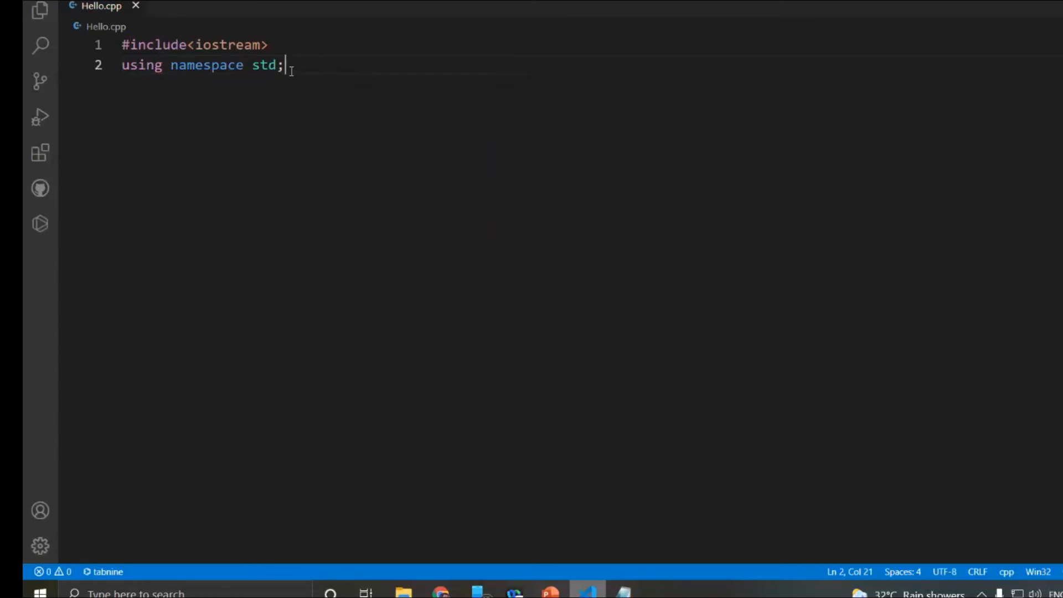
{"action": "left_click_drag", "start_coordinate": [122, 44], "coordinate": [279, 46]}
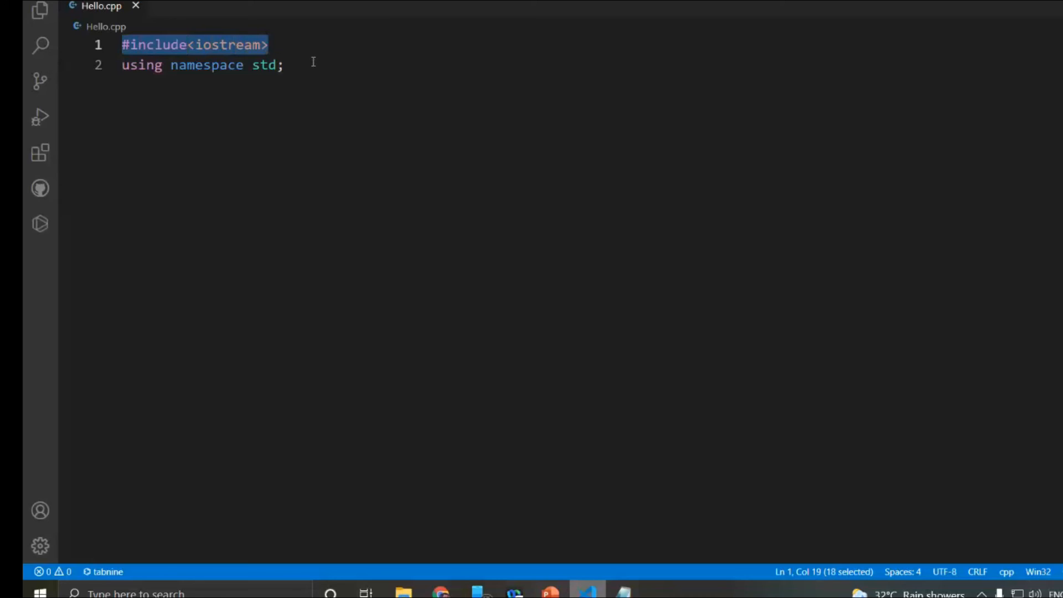
{"action": "double_click", "coordinate": [280, 66]}
{"action": "left_click_drag", "start_coordinate": [242, 58], "coordinate": [117, 72]}
- Add an empty int main() function with its pair of braces below the using namespace std; line
{"action": "left_click", "coordinate": [288, 69]}
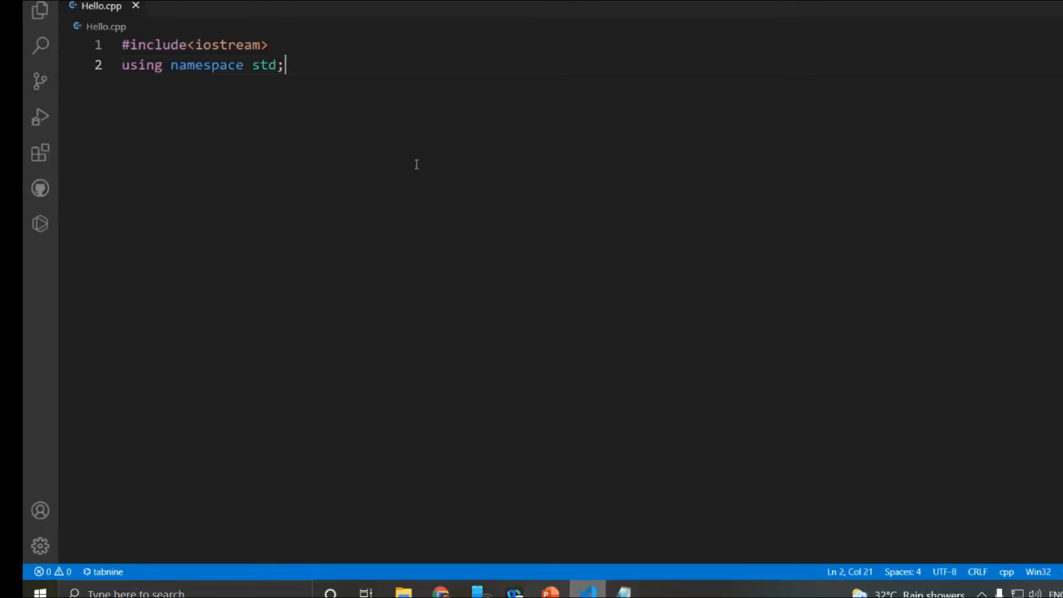
{"action": "key", "text": "Return"}
{"action": "type", "text": "int"}
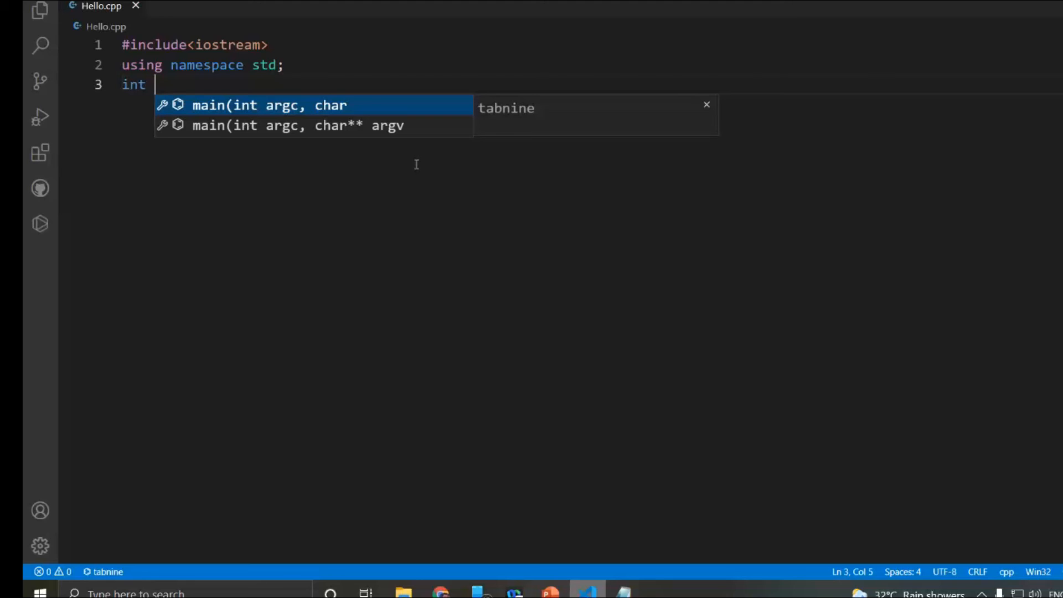
{"action": "type", "text": "main"}
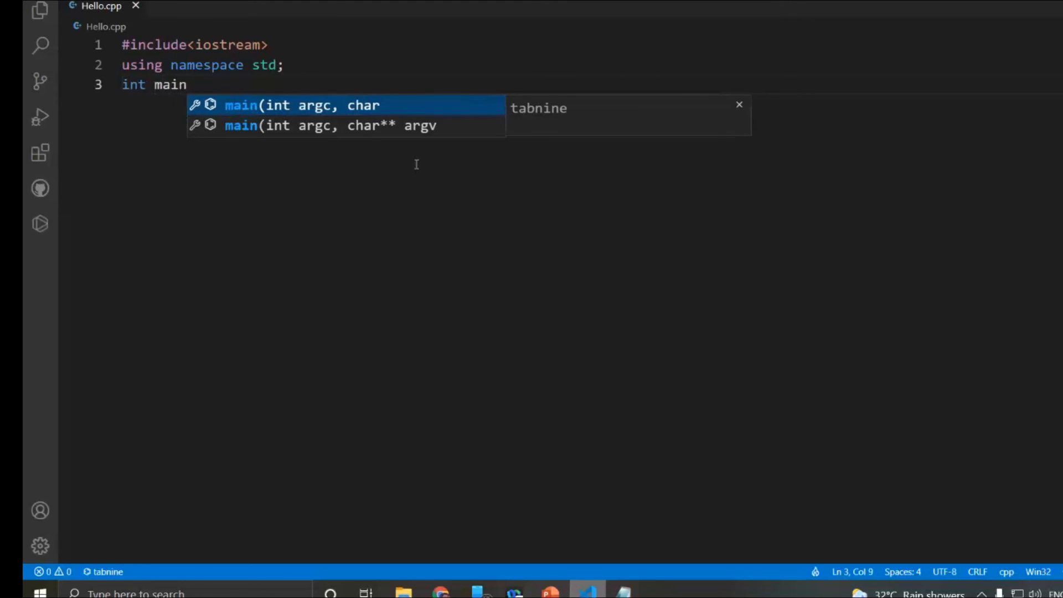
{"action": "type", "text": "("}
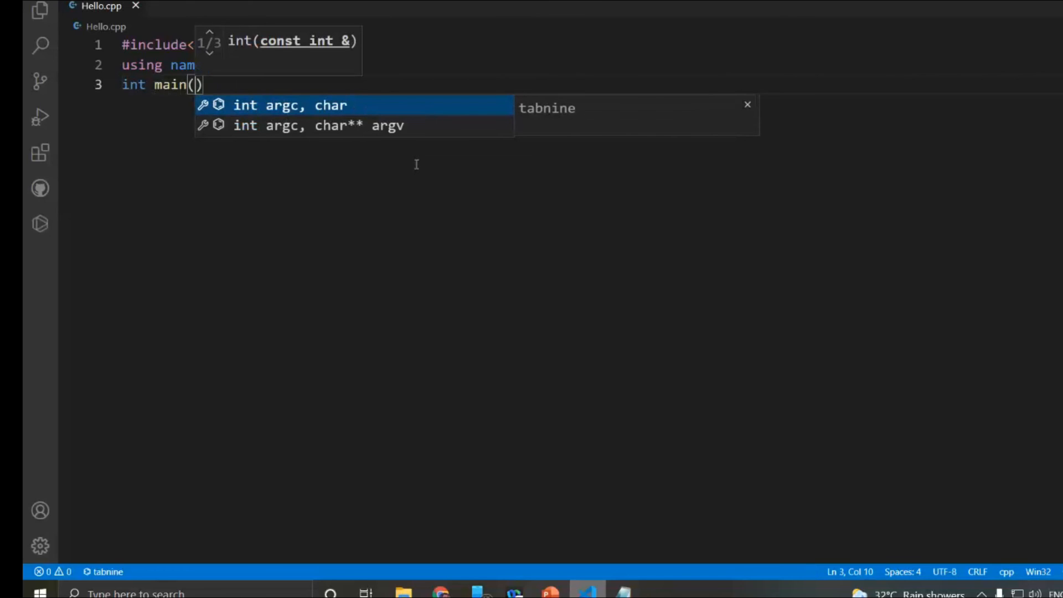
{"action": "type", "text": ")"}
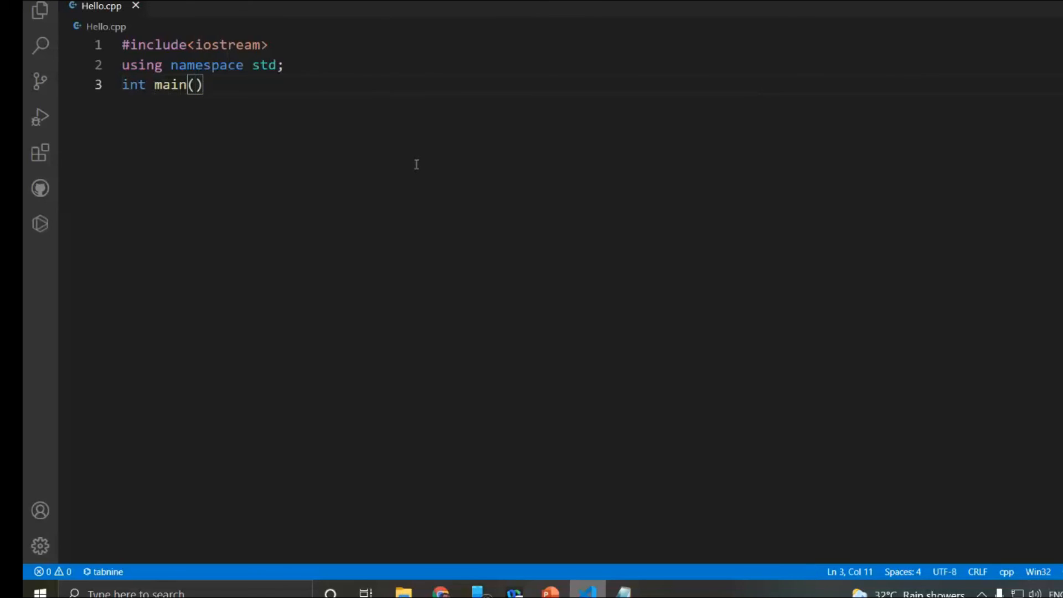
{"action": "type", "text": "{"}
{"action": "key", "text": "Return"}
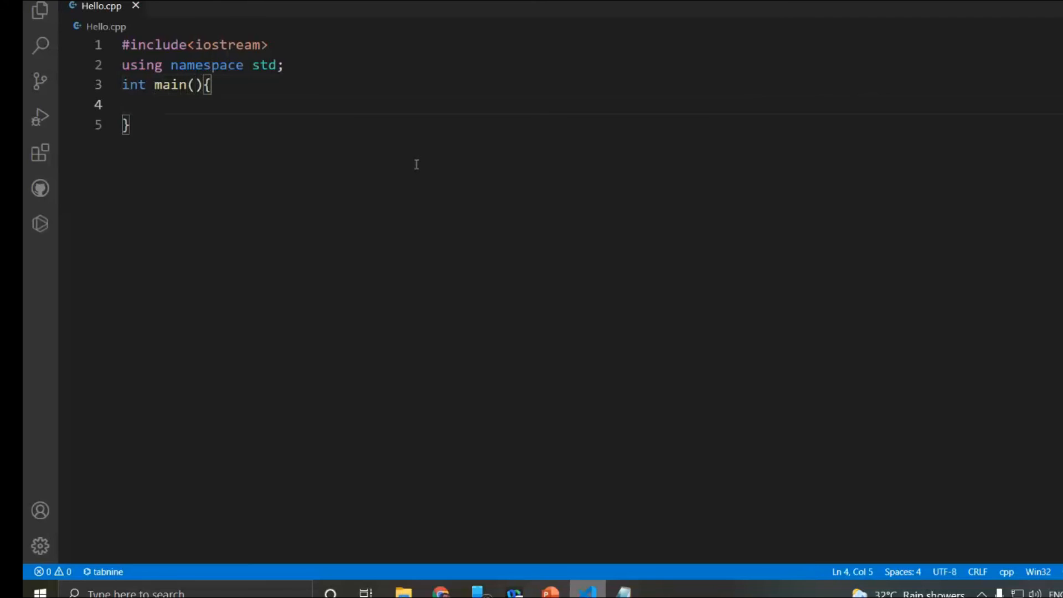
- Move the opening brace of main() onto its own line
{"action": "left_click", "coordinate": [203, 86]}
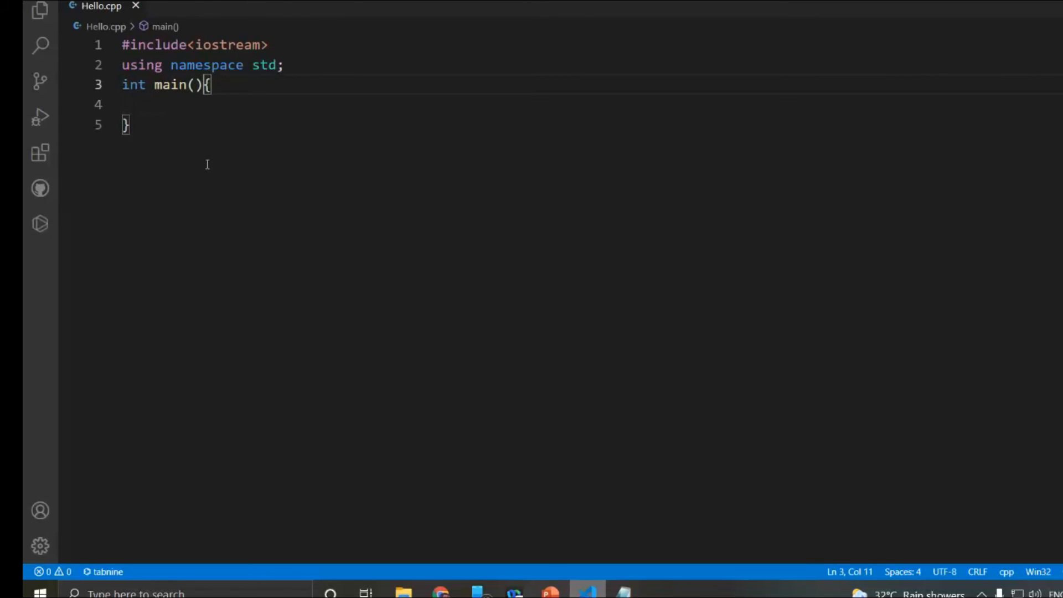
{"action": "key", "text": "Return"}
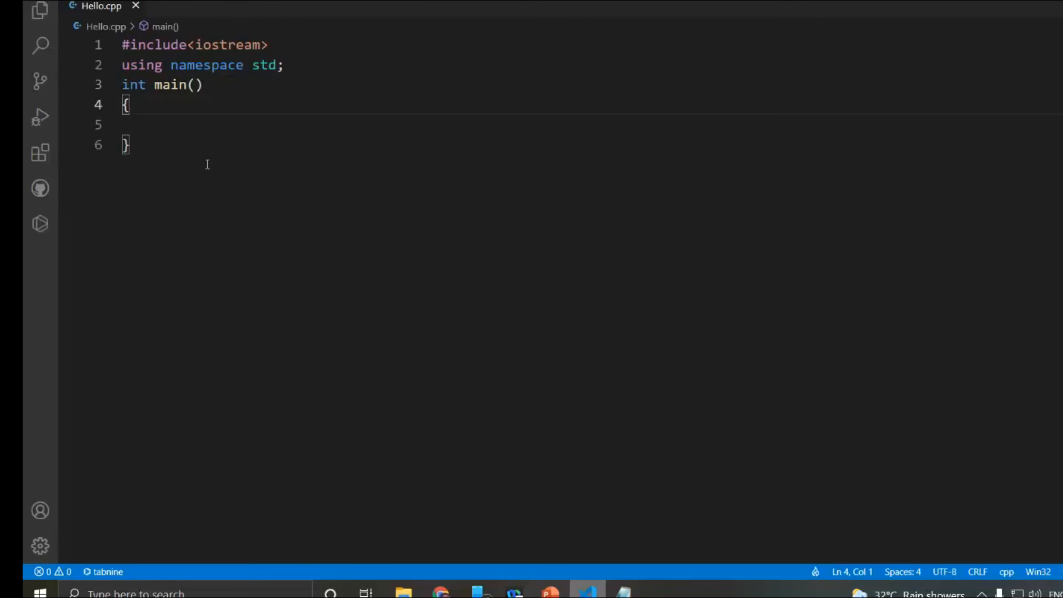
{"action": "key", "text": "Right"}
{"action": "left_click_drag", "start_coordinate": [188, 86], "coordinate": [209, 87]}
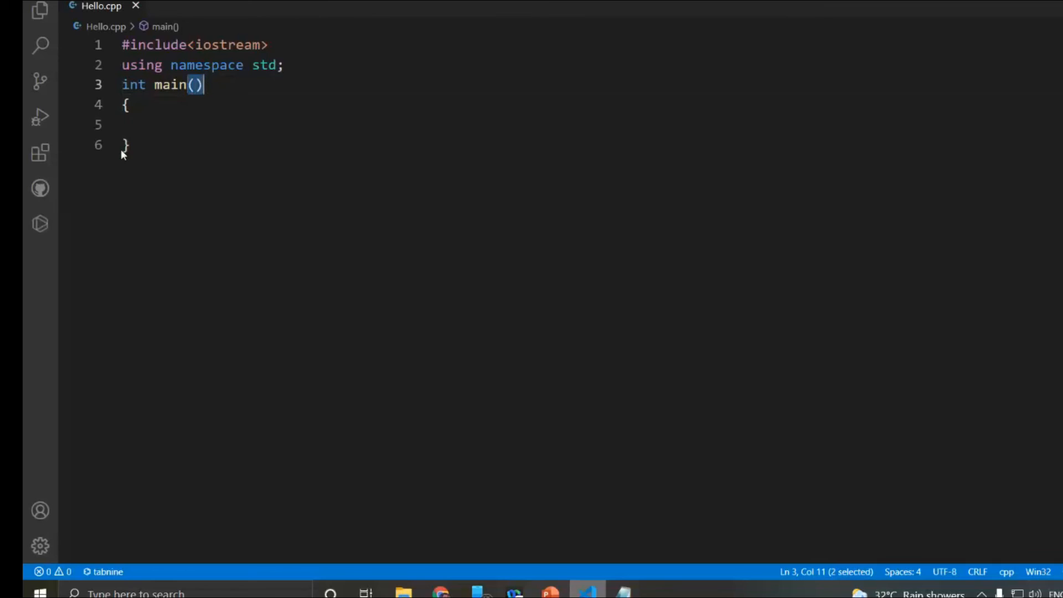
{"action": "left_click_drag", "start_coordinate": [133, 147], "coordinate": [119, 134]}
{"action": "left_click", "coordinate": [135, 119]}
{"action": "left_click_drag", "start_coordinate": [137, 149], "coordinate": [112, 105]}
- Insert three blank lines inside the body of main() and end it with an indented return 0; statement
{"action": "left_click", "coordinate": [133, 124]}
{"action": "key", "text": "Tab"}
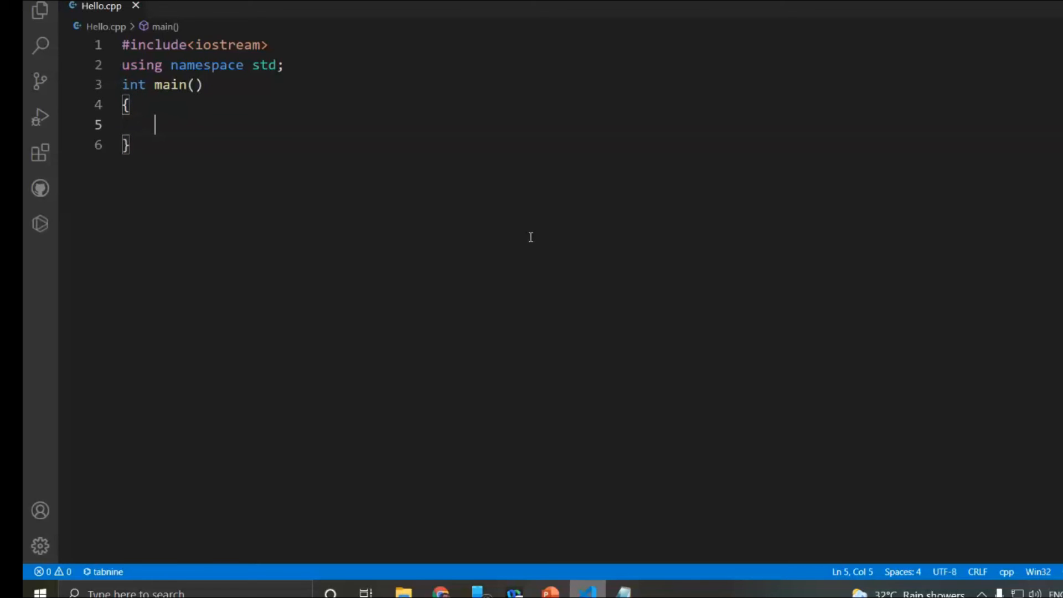
{"action": "key", "text": "Return"}
{"action": "key", "text": "Return"}
{"action": "key", "text": "Return"}
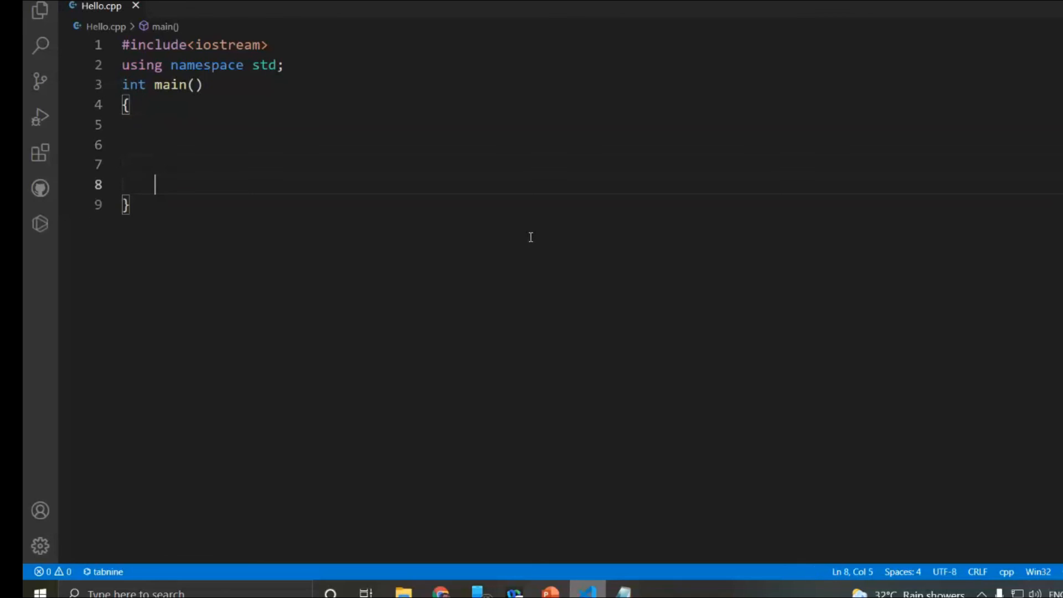
{"action": "type", "text": "retu"}
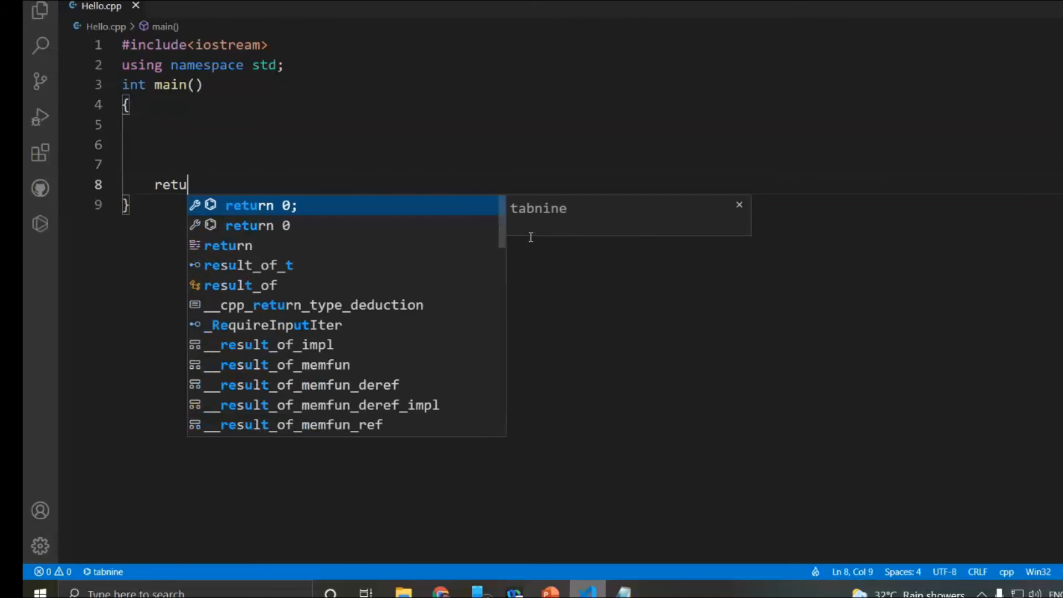
{"action": "key", "text": "Tab"}
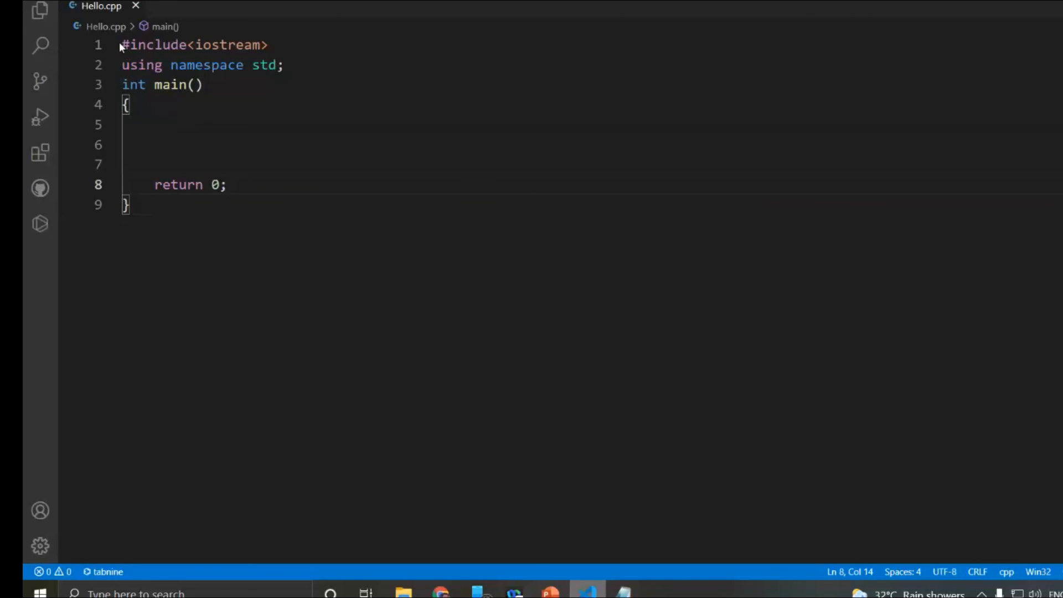
- Examine the program skeleton part by part: the include line, the namespace line, the main() header, the braced body and the return statement
{"action": "left_click_drag", "start_coordinate": [270, 44], "coordinate": [117, 52]}
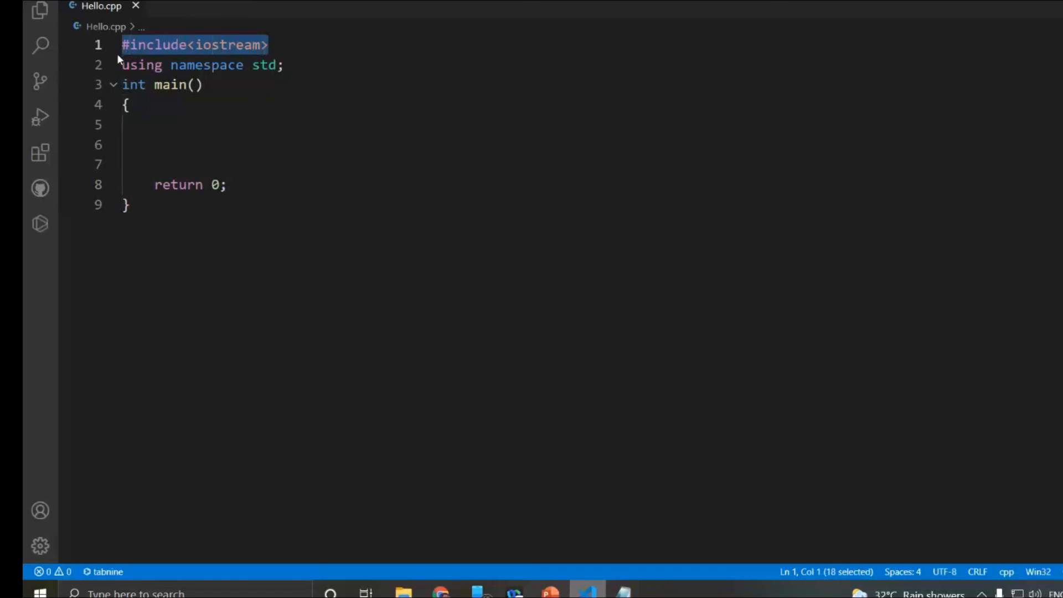
{"action": "left_click_drag", "start_coordinate": [296, 63], "coordinate": [119, 70]}
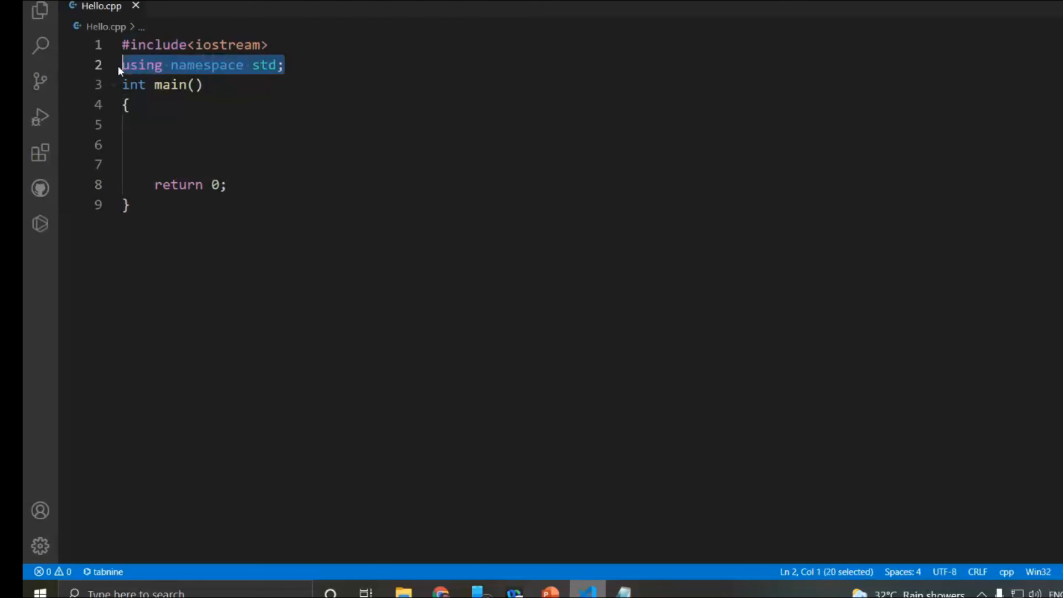
{"action": "left_click", "coordinate": [274, 44]}
{"action": "left_click_drag", "start_coordinate": [270, 44], "coordinate": [108, 53]}
{"action": "left_click", "coordinate": [281, 65]}
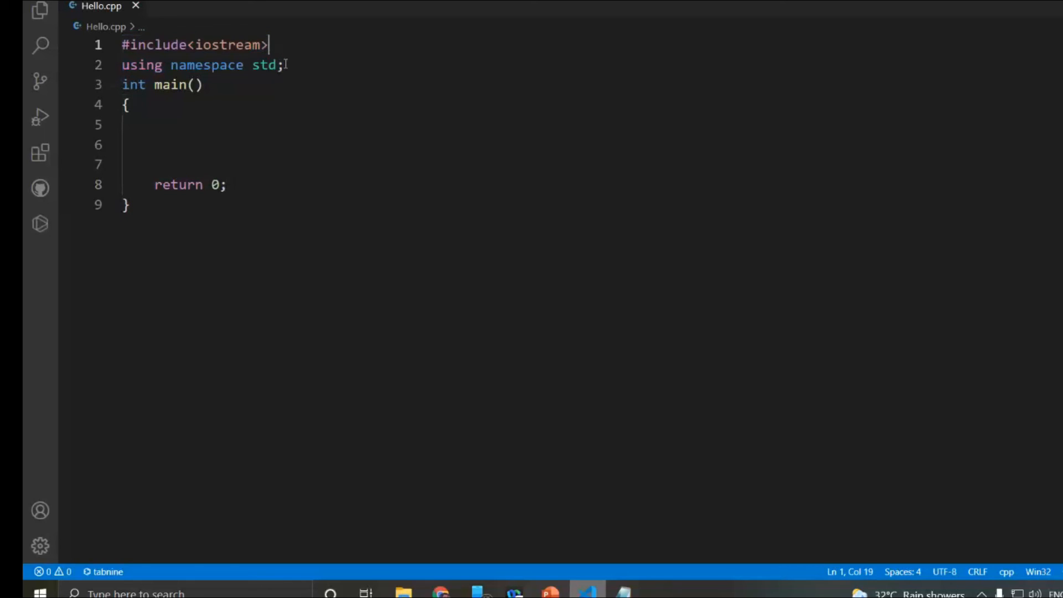
{"action": "left_click_drag", "start_coordinate": [281, 65], "coordinate": [108, 70]}
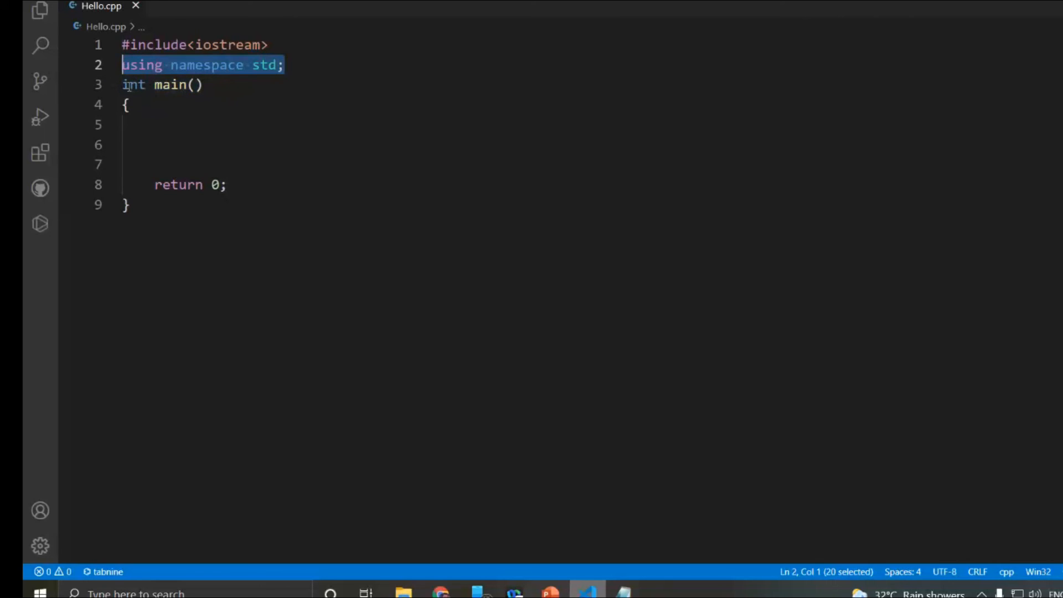
{"action": "key", "text": "Down"}
{"action": "left_click_drag", "start_coordinate": [122, 84], "coordinate": [205, 83]}
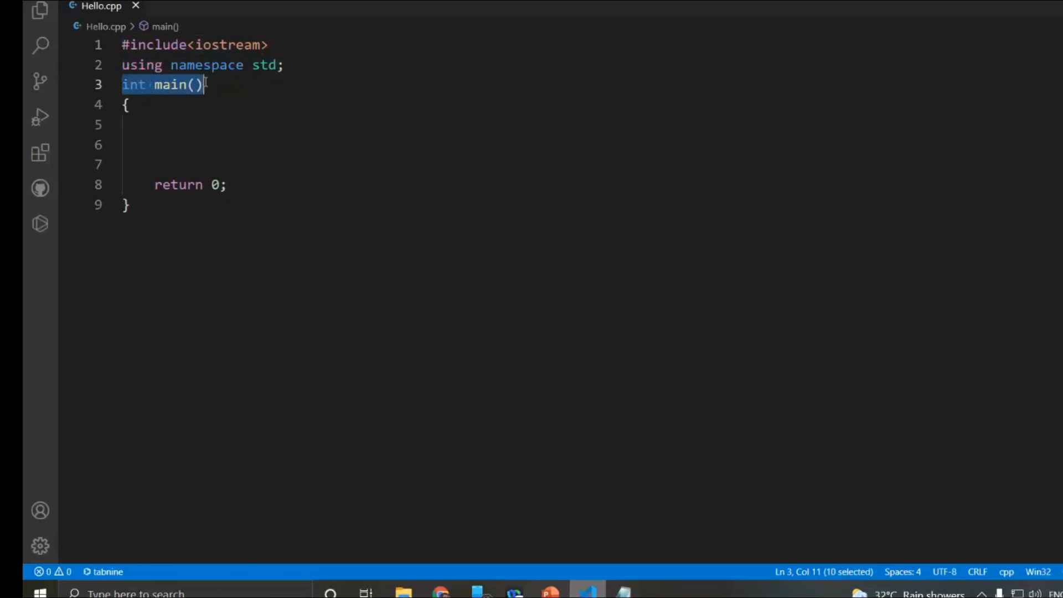
{"action": "left_click_drag", "start_coordinate": [123, 104], "coordinate": [135, 198]}
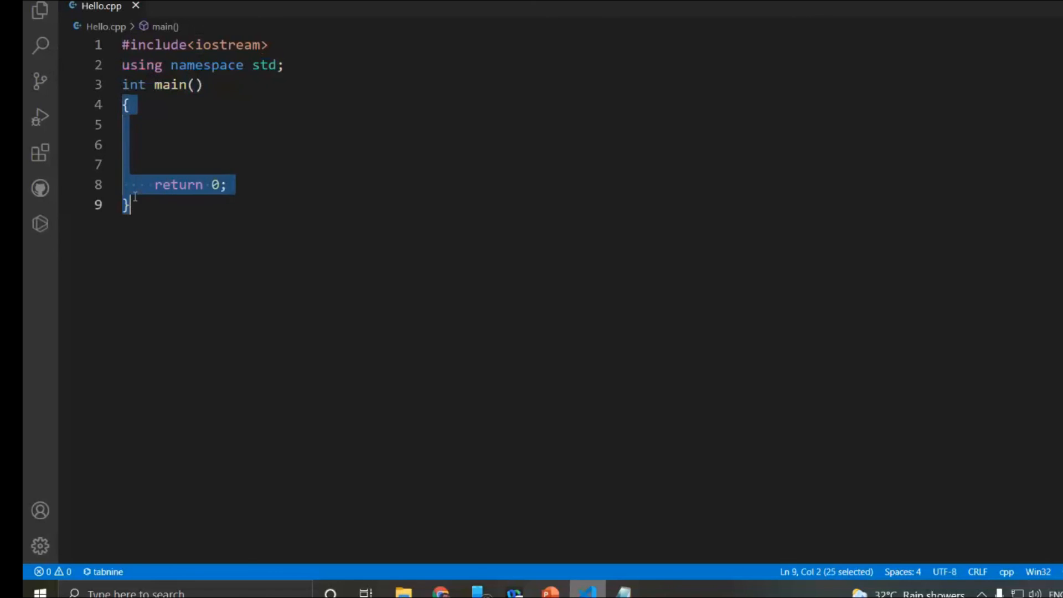
{"action": "left_click", "coordinate": [147, 170]}
{"action": "left_click_drag", "start_coordinate": [147, 184], "coordinate": [240, 184]}
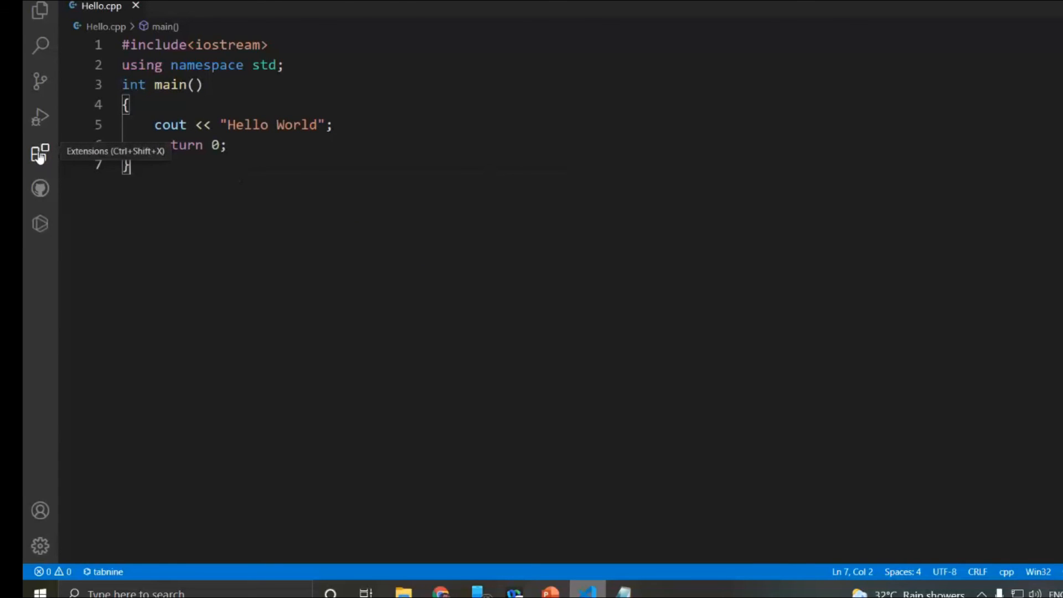
- Search the extensions marketplace for "code runn", open the Code Runner extension page and bring up its extension settings
{"action": "left_click", "coordinate": [39, 154]}
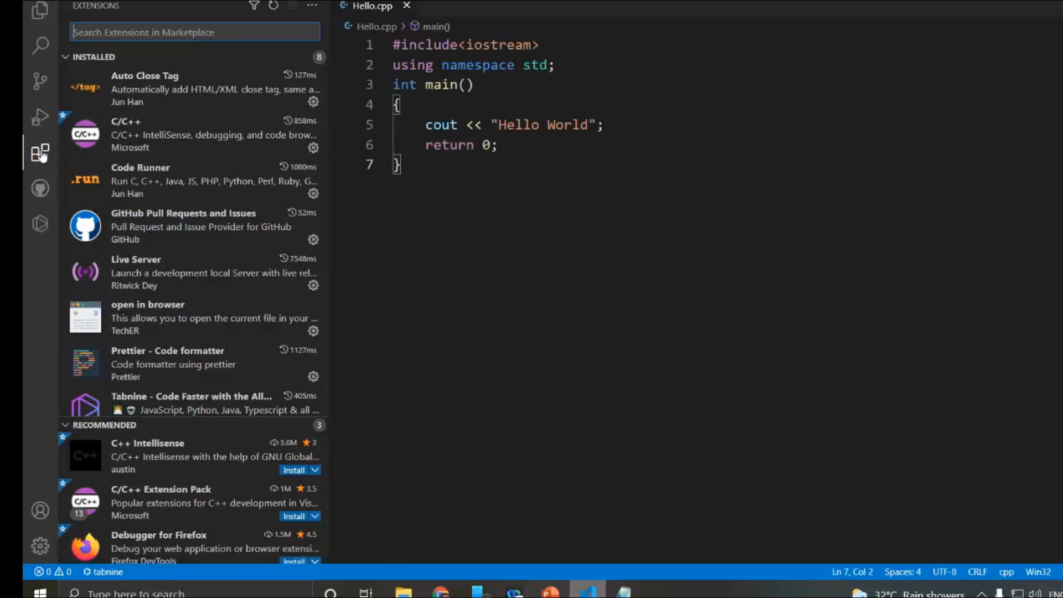
{"action": "type", "text": "code"}
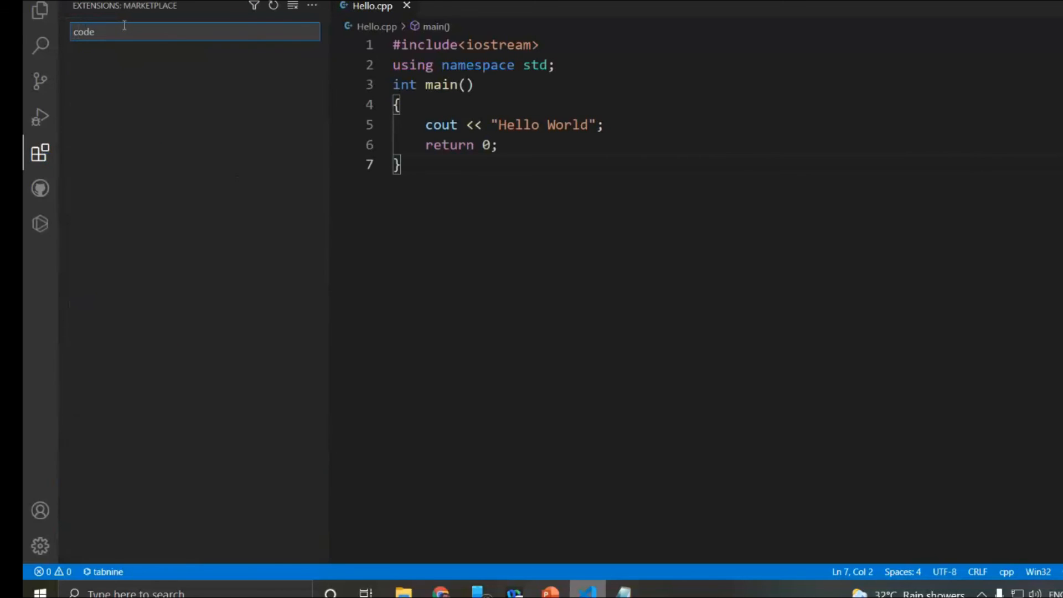
{"action": "type", "text": " runn"}
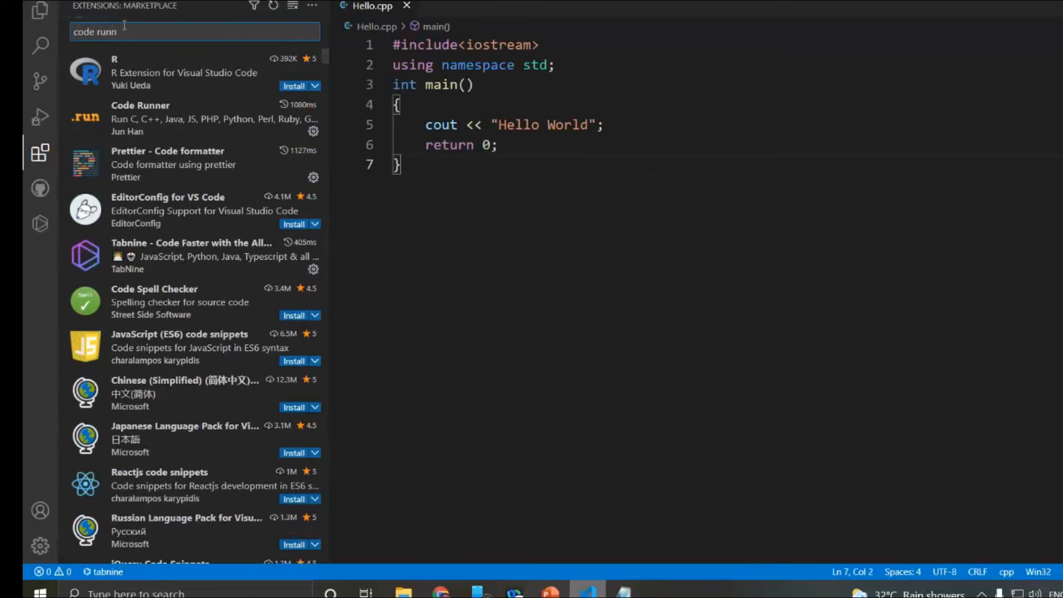
{"action": "left_click", "coordinate": [164, 66]}
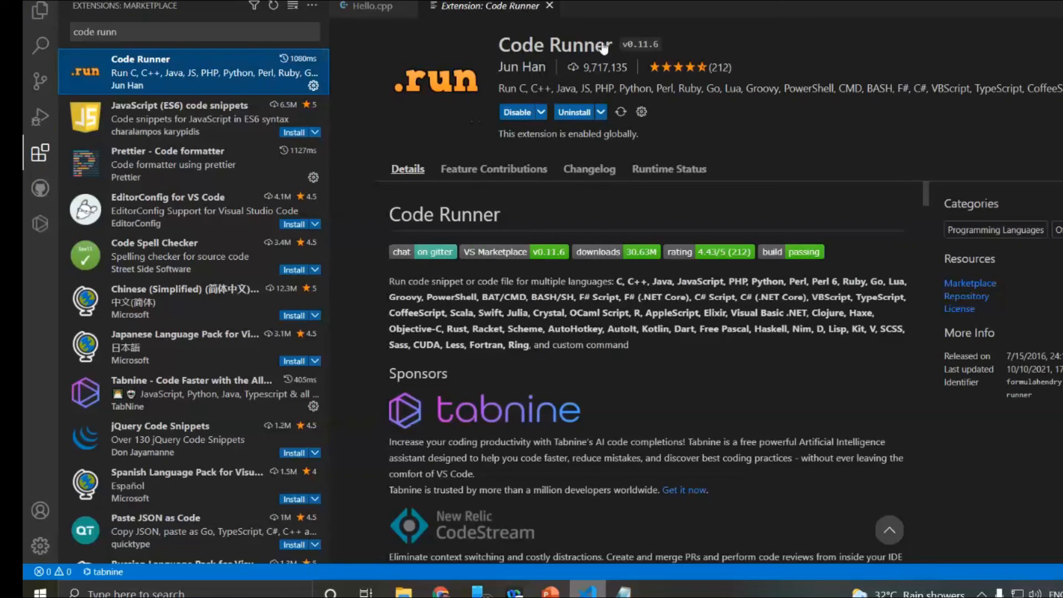
{"action": "left_click", "coordinate": [641, 113]}
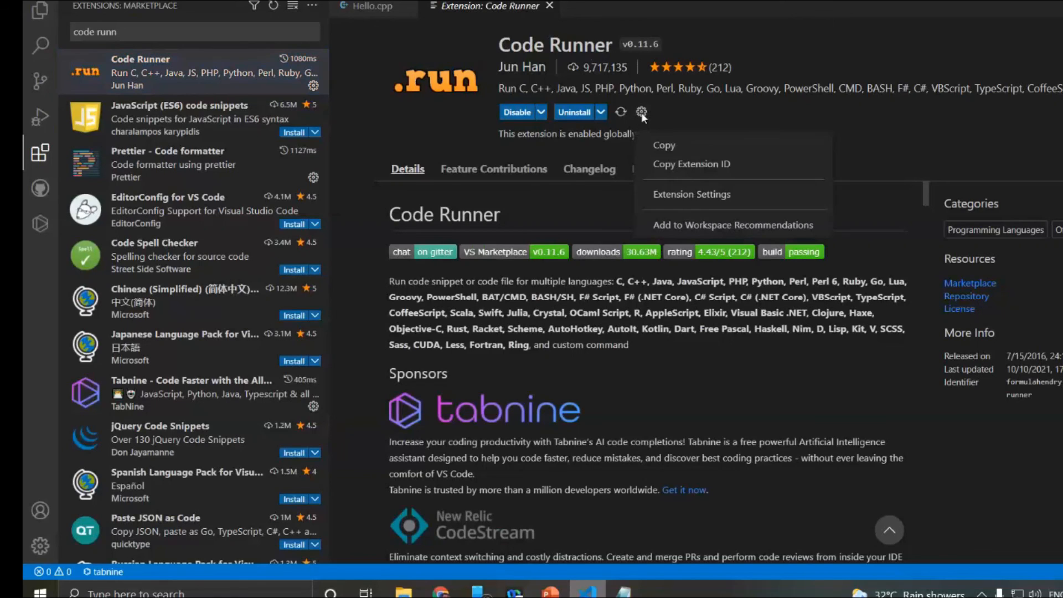
{"action": "left_click", "coordinate": [672, 198]}
- Look through the Code Runner settings, examining the Run In Terminal and Save All Files Before Run options
{"action": "scroll", "coordinate": [685, 267], "scroll_direction": "down", "scroll_amount": 4}
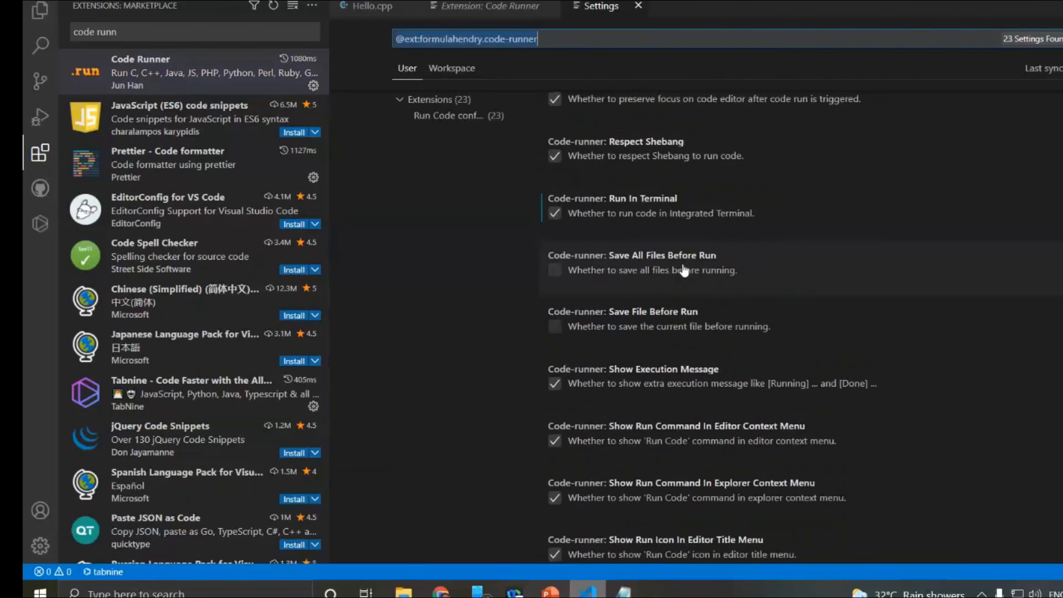
{"action": "scroll", "coordinate": [680, 278], "scroll_direction": "down", "scroll_amount": 2}
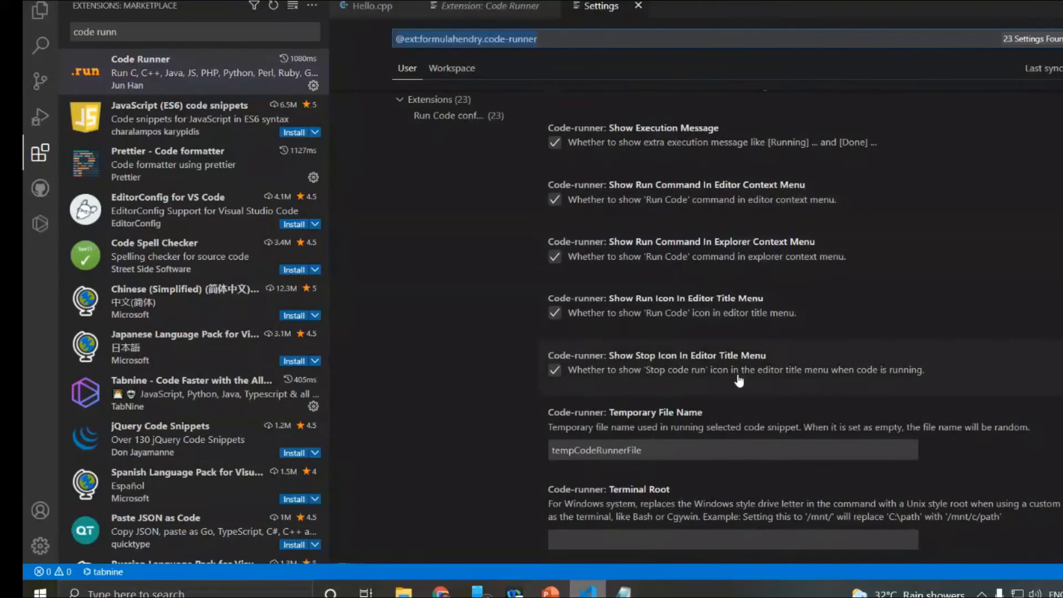
{"action": "scroll", "coordinate": [697, 365], "scroll_direction": "up", "scroll_amount": 1}
{"action": "scroll", "coordinate": [720, 377], "scroll_direction": "down", "scroll_amount": 1}
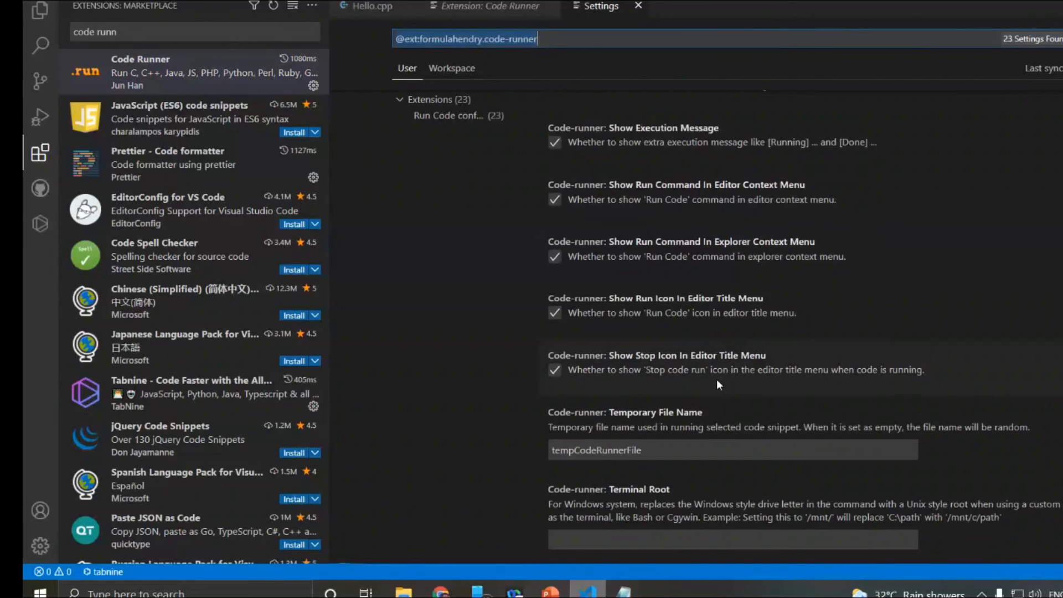
{"action": "scroll", "coordinate": [717, 379], "scroll_direction": "up", "scroll_amount": 2}
{"action": "scroll", "coordinate": [711, 378], "scroll_direction": "up", "scroll_amount": 1}
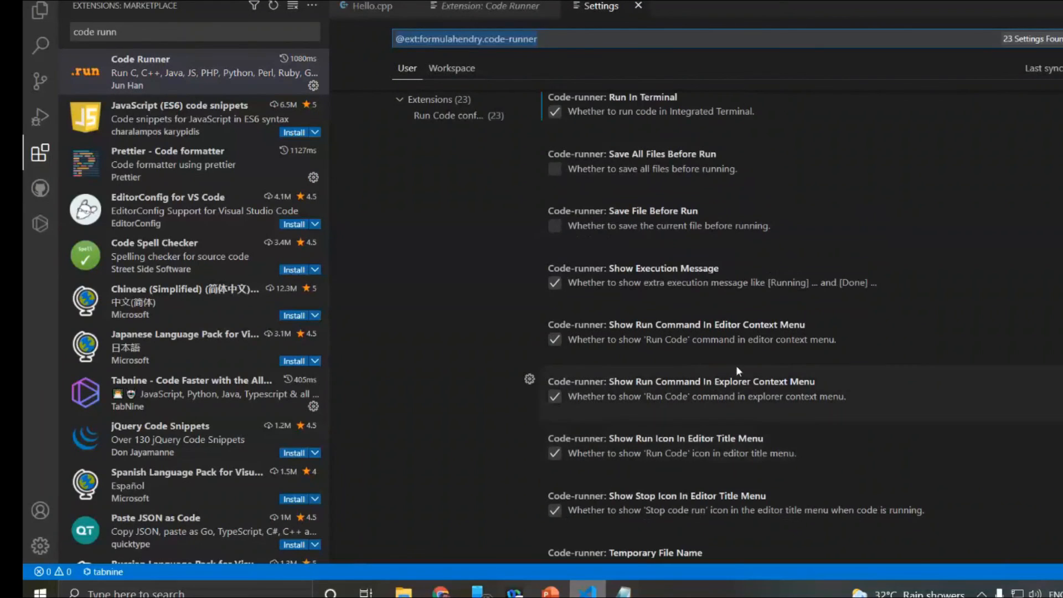
{"action": "scroll", "coordinate": [737, 368], "scroll_direction": "up", "scroll_amount": 1}
{"action": "scroll", "coordinate": [738, 370], "scroll_direction": "up", "scroll_amount": 2}
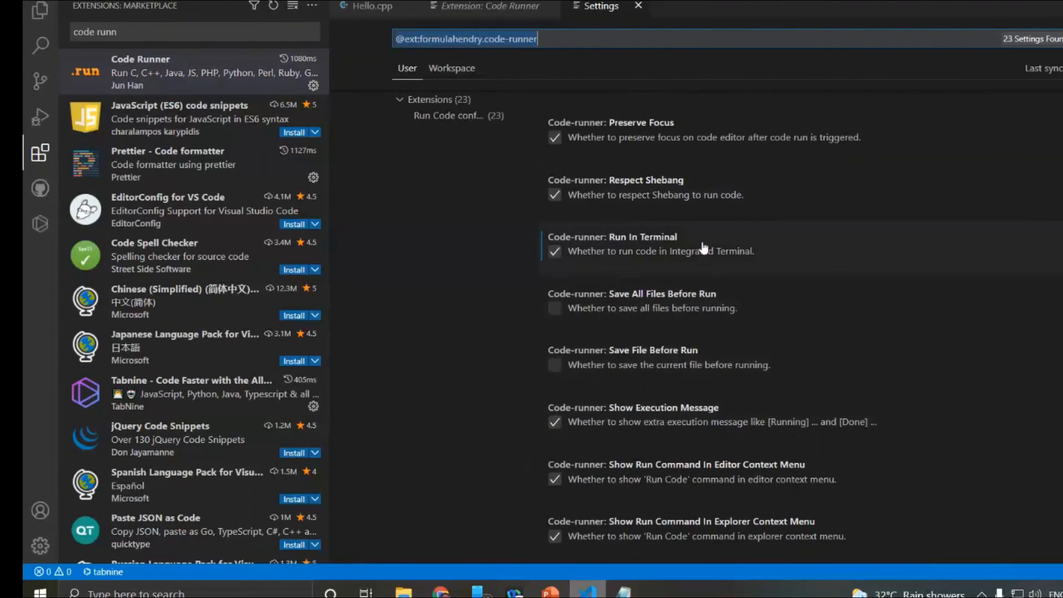
{"action": "scroll", "coordinate": [600, 210], "scroll_direction": "up", "scroll_amount": 1}
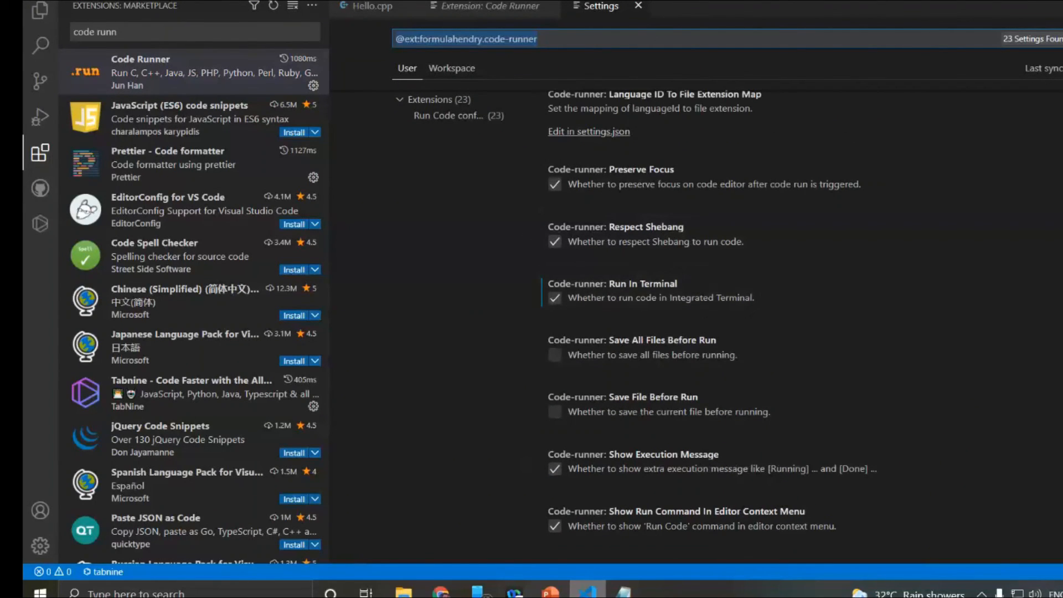
{"action": "mouse_move", "coordinate": [690, 270]}
{"action": "left_mouse_down"}
{"action": "mouse_move", "coordinate": [578, 260]}
{"action": "mouse_move", "coordinate": [570, 320]}
{"action": "mouse_move", "coordinate": [723, 323]}
{"action": "mouse_move", "coordinate": [730, 277]}
{"action": "mouse_move", "coordinate": [659, 271]}
{"action": "left_mouse_up"}
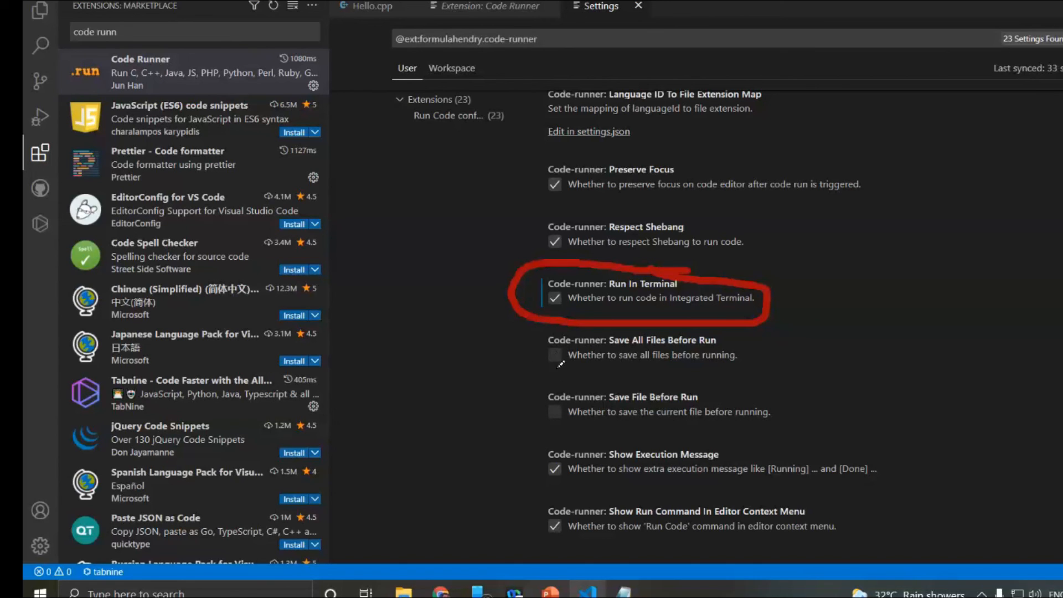
{"action": "mouse_move", "coordinate": [538, 377]}
{"action": "left_mouse_down"}
{"action": "mouse_move", "coordinate": [786, 364]}
{"action": "mouse_move", "coordinate": [767, 332]}
{"action": "mouse_move", "coordinate": [665, 316]}
{"action": "mouse_move", "coordinate": [520, 322]}
{"action": "mouse_move", "coordinate": [546, 376]}
{"action": "left_mouse_up"}
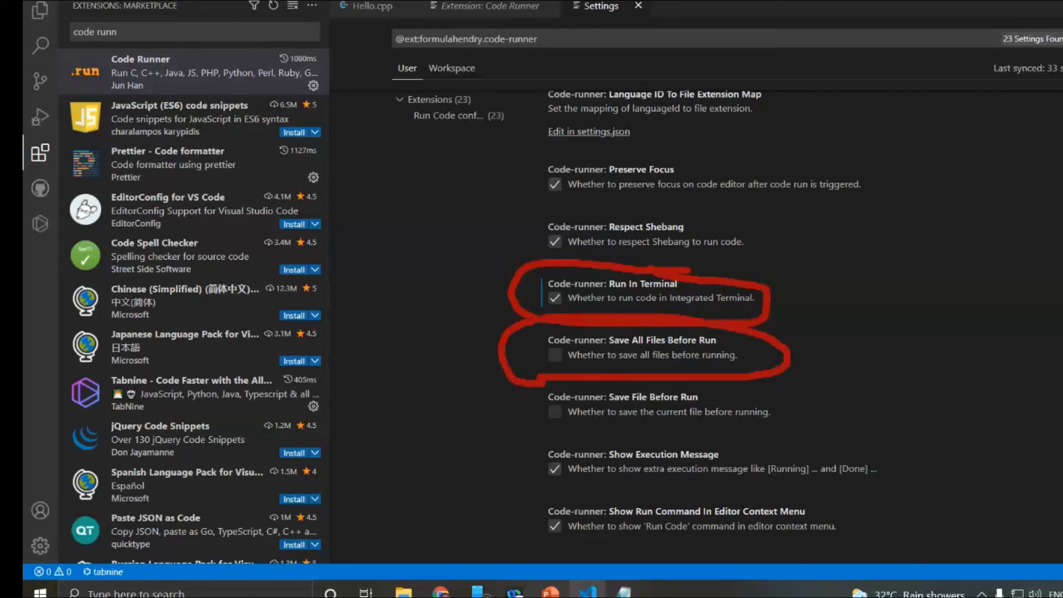
{"action": "key", "text": "Escape"}
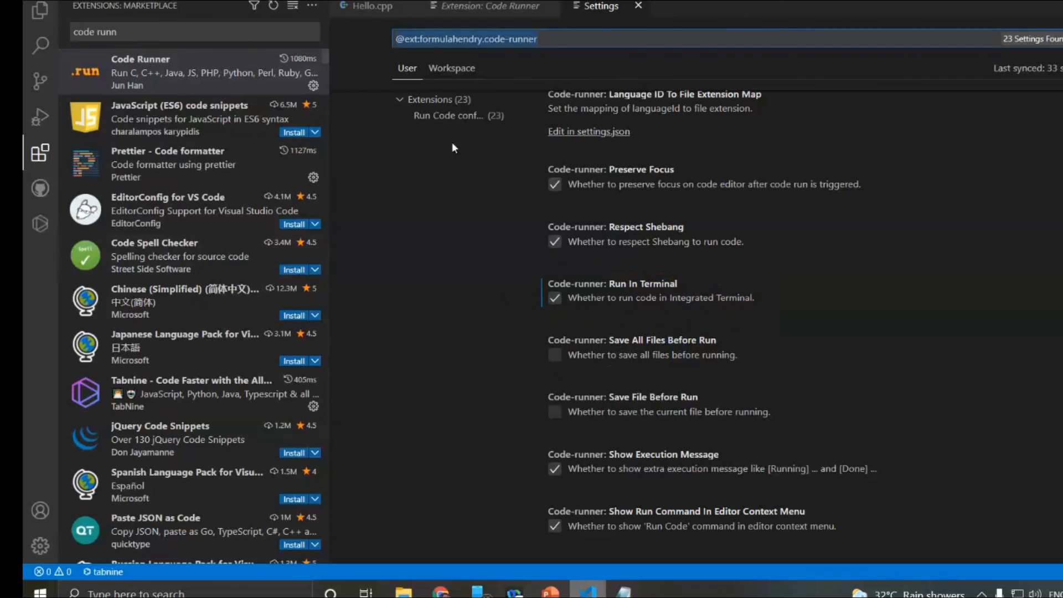
- Enable Save All Files Before Run and Save File Before Run in the Code Runner settings
{"action": "left_click", "coordinate": [559, 363]}
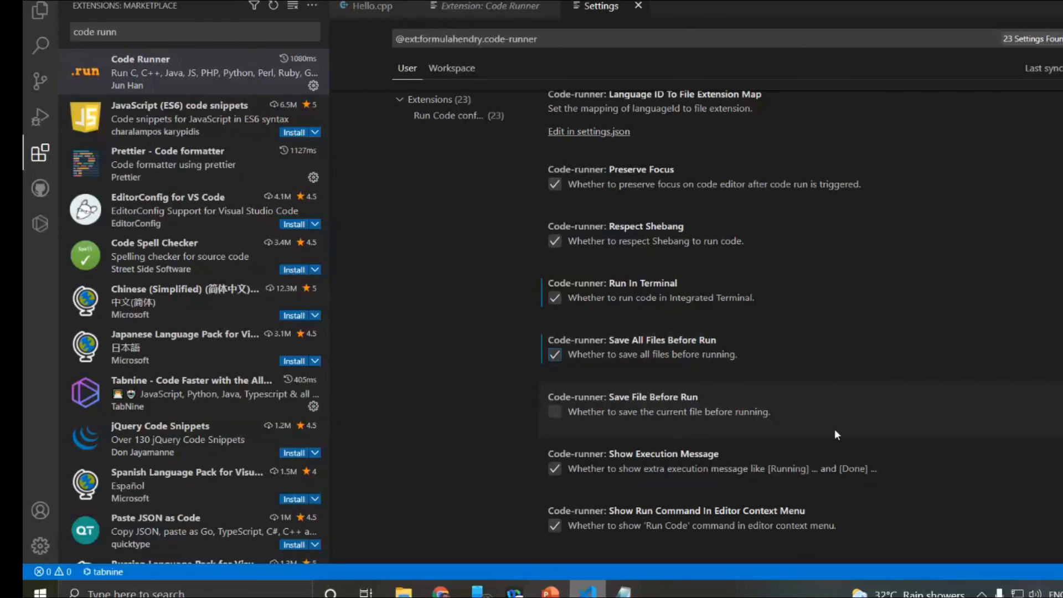
{"action": "left_click", "coordinate": [561, 411]}
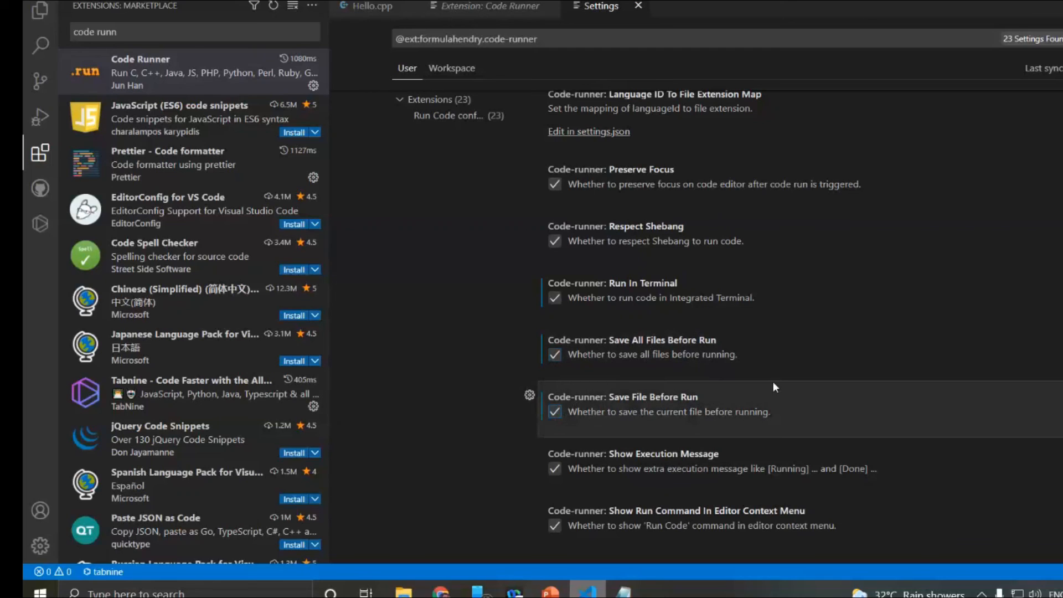